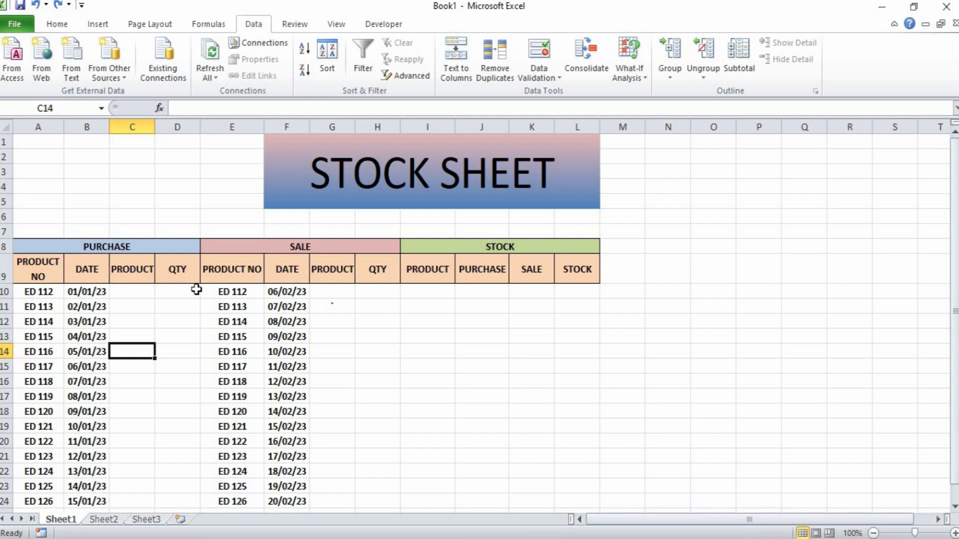
List the products MOUSE, KEYBOARD, SCANNER, PRINTER and CPU in the STOCK section's PRODUCT column, cells I10 to I14
click(444, 288)
text(M)
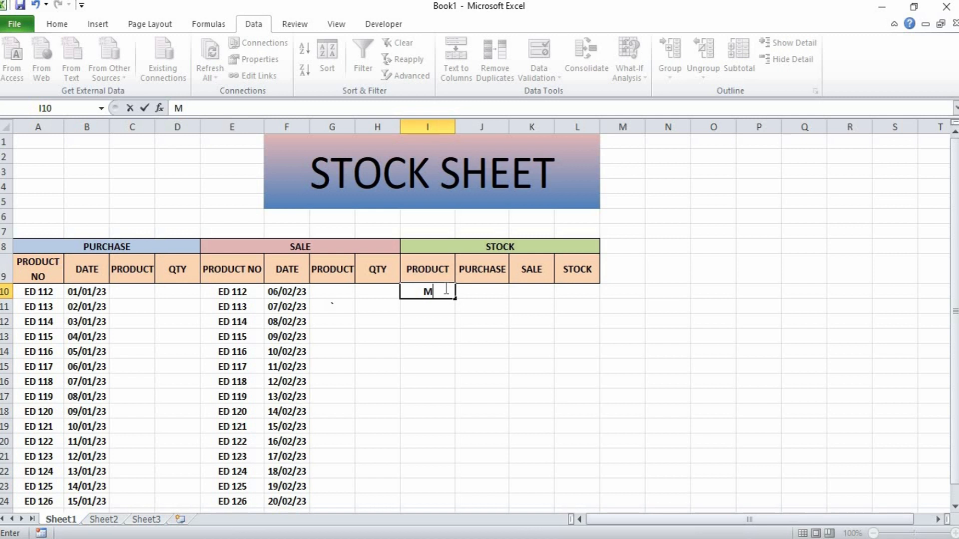
text(OUSE)
key(Return)
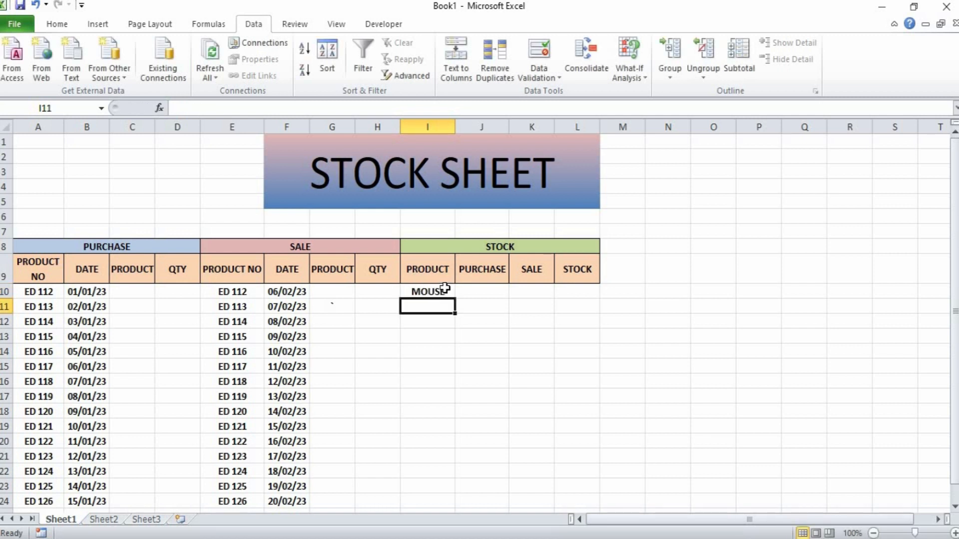
text(KEYBOARD)
key(Return)
text(SCANNER)
key(Return)
text(PRINTER)
key(Return)
text(CPU)
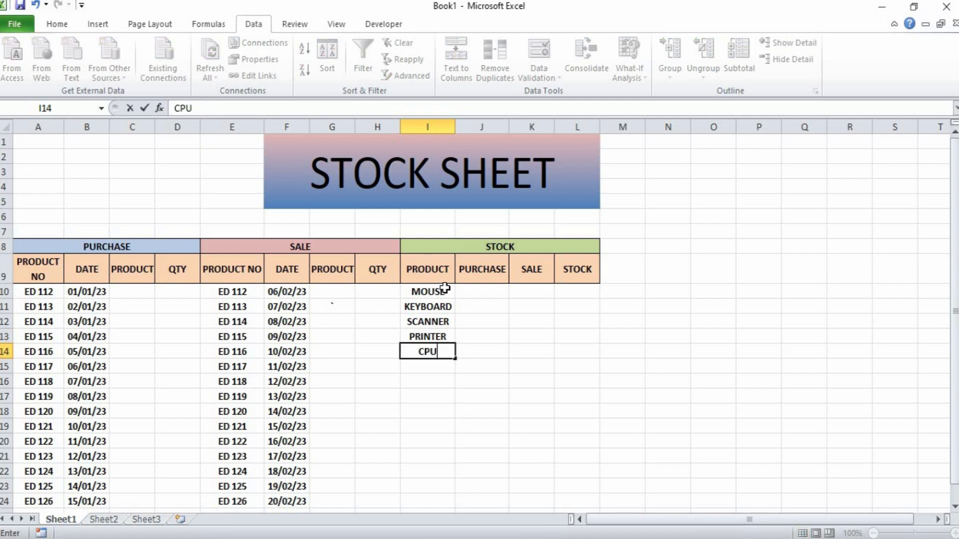
key(Return)
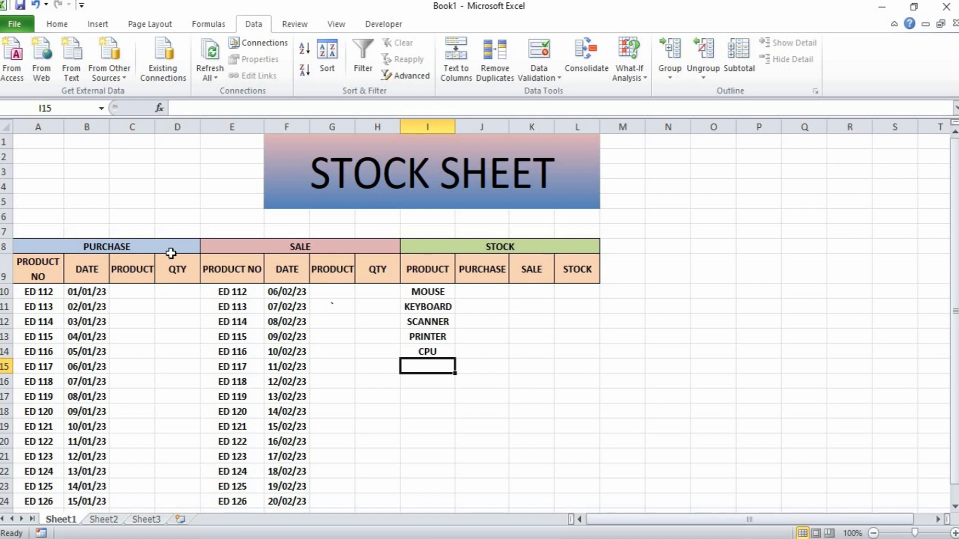
Apply List data validation to the PURCHASE product cells C10:C24, using the stock product names in I10:I14 as the source
click(129, 290)
key(shift+Down)
key(shift+Down)
key(shift+Down)
key(shift+Down)
key(shift+Down)
key(shift+Down)
key(shift+Down)
key(shift+Down)
key(shift+Down)
key(shift+Down)
key(shift+Down)
key(shift+Down)
key(shift+Down)
key(shift+Down)
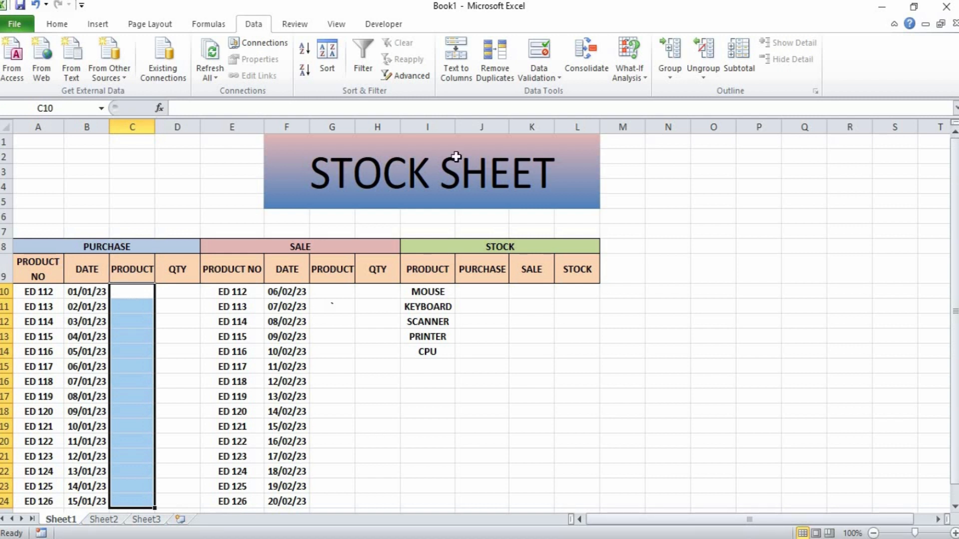
click(546, 80)
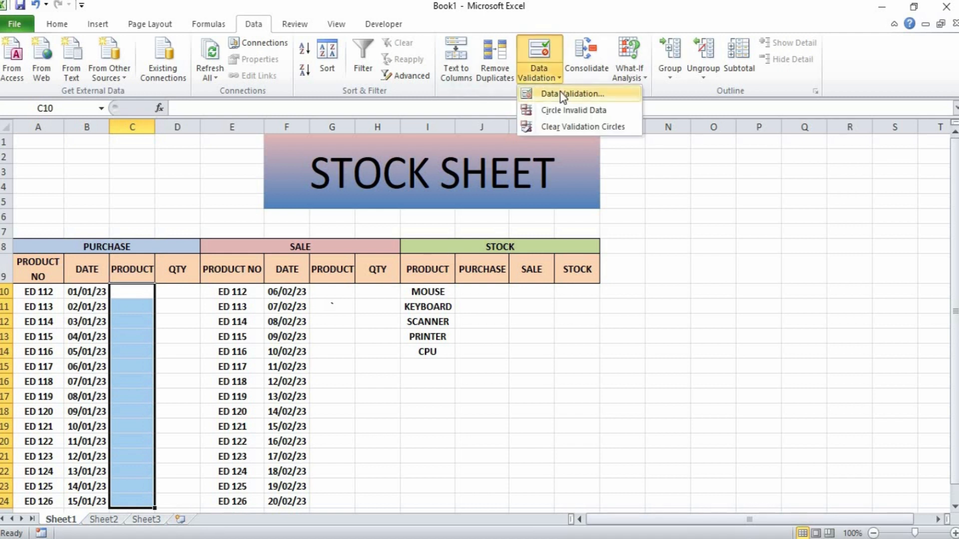
click(563, 94)
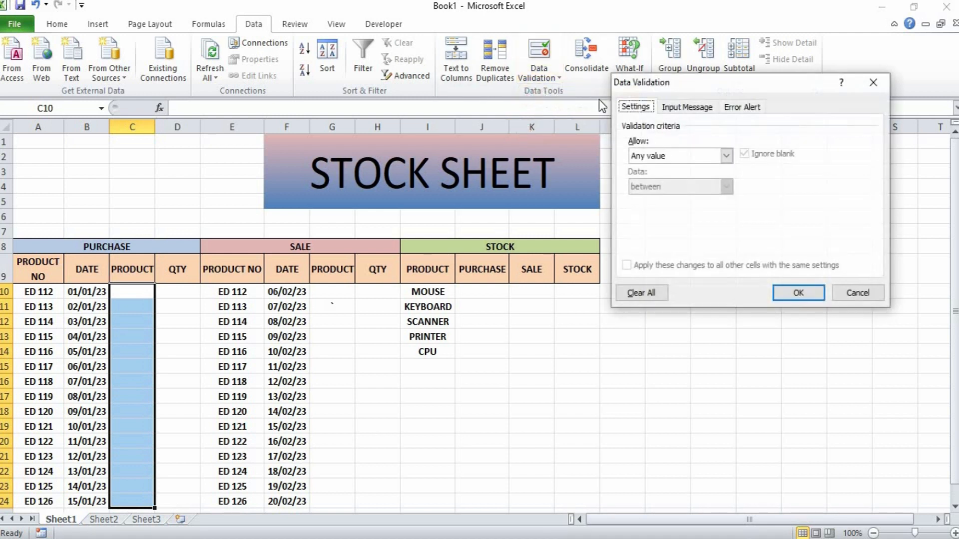
click(725, 157)
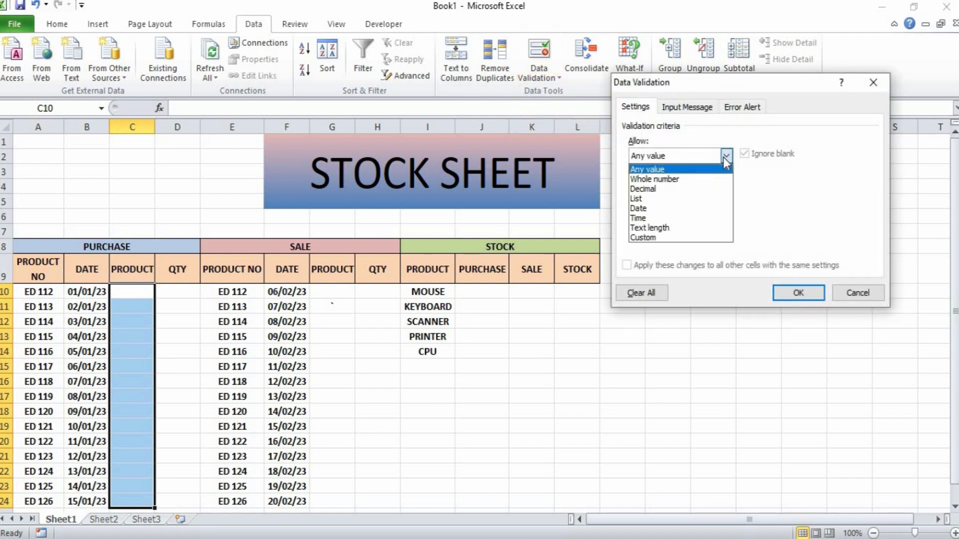
click(681, 200)
click(643, 217)
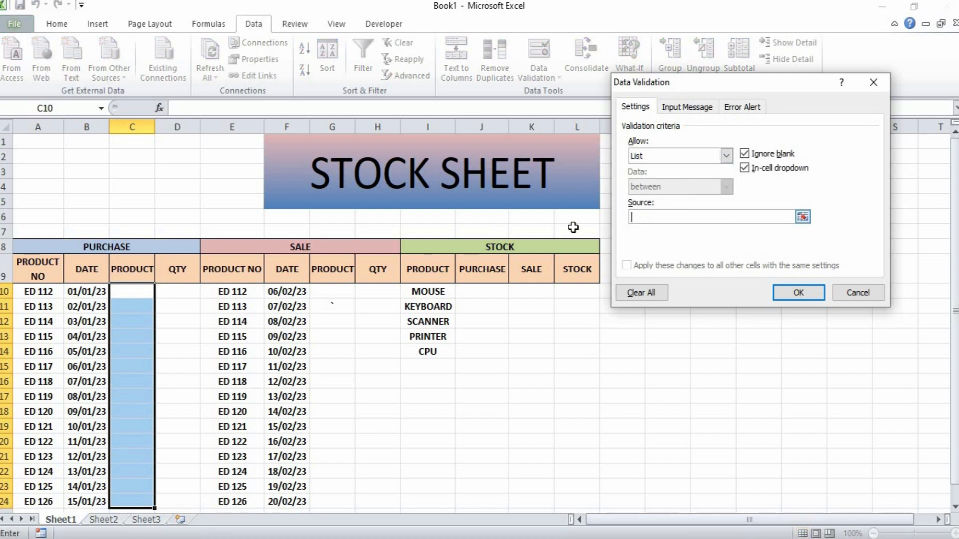
click(427, 289)
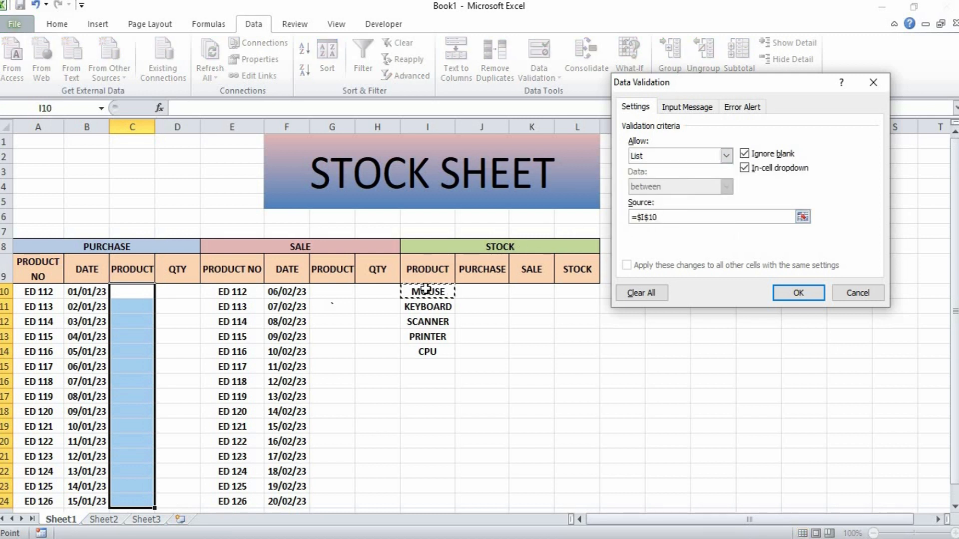
key(shift+Down)
key(shift+Down)
key(shift+Down)
key(shift+Down)
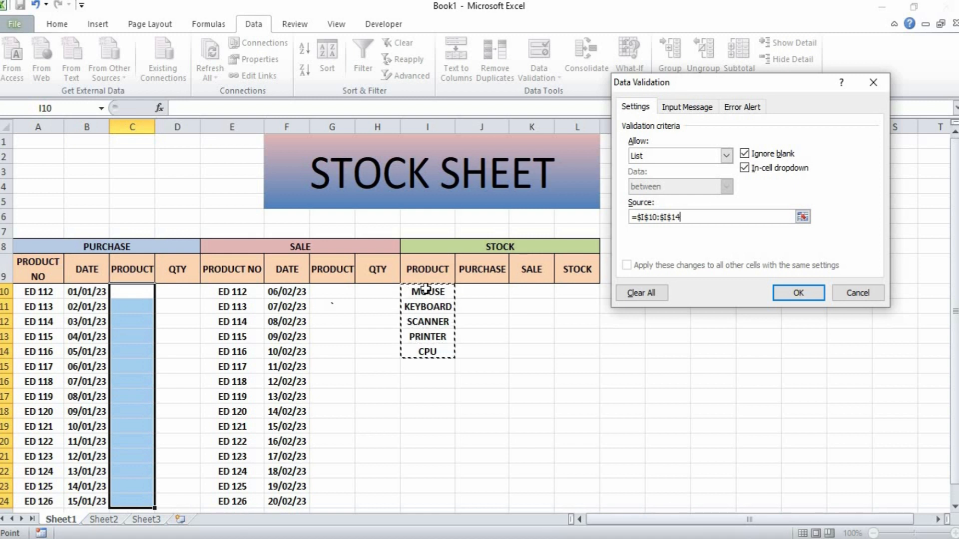
key(Return)
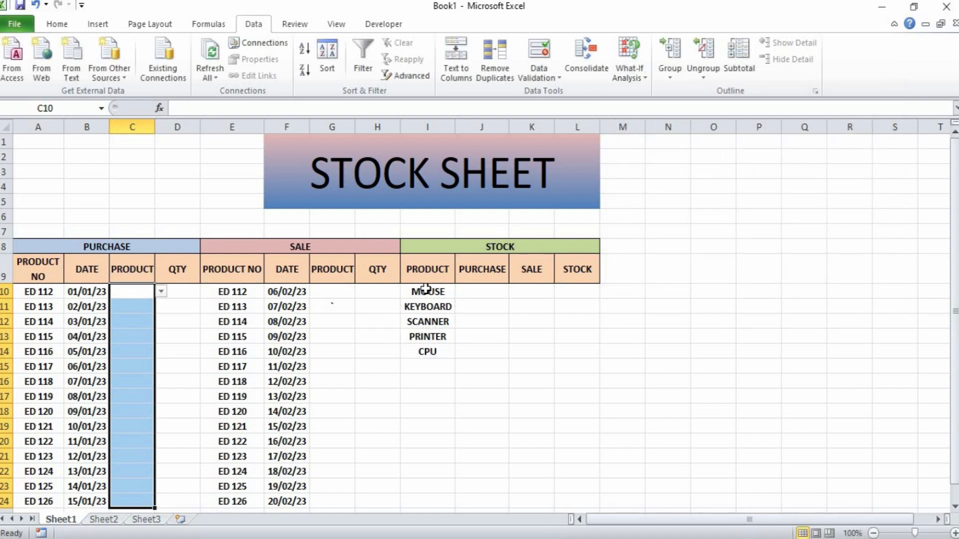
Choose MOUSE, KEYBOARD and SCANNER from the in-cell lists of purchase product cells C10, C11 and C12
click(163, 292)
click(149, 302)
click(148, 304)
click(162, 308)
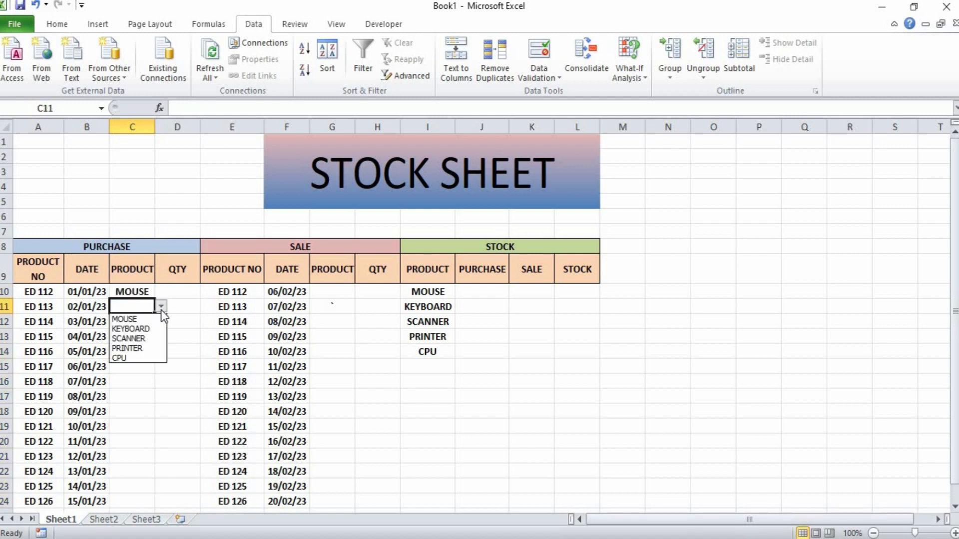
click(141, 329)
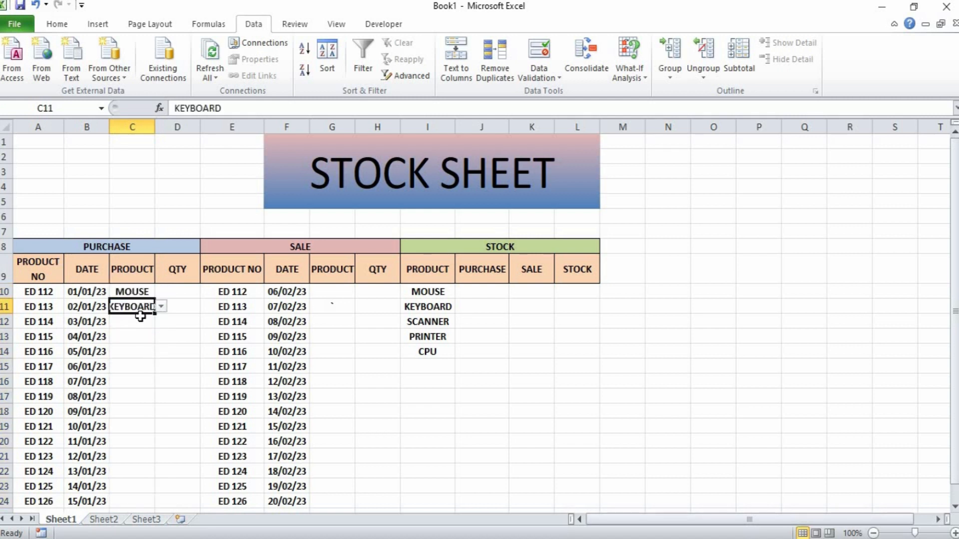
click(150, 323)
click(162, 321)
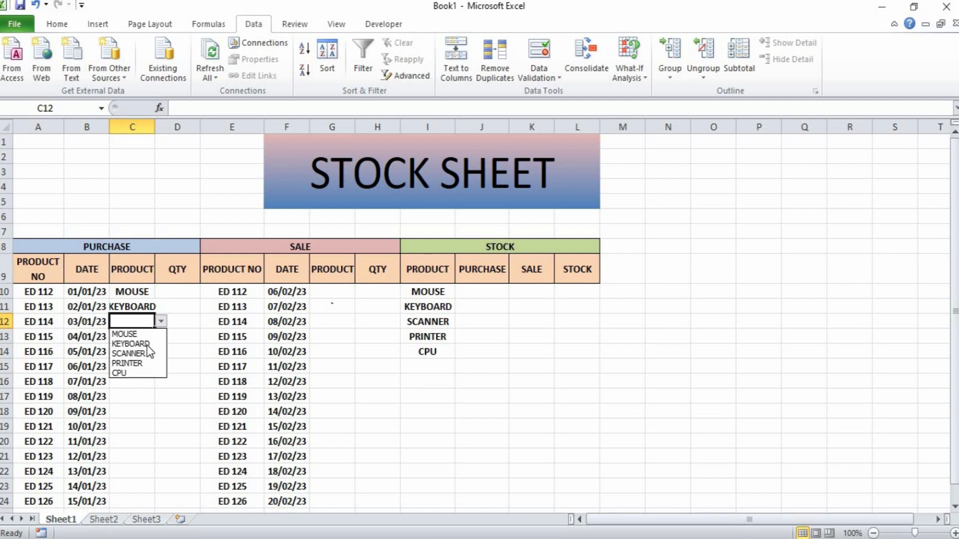
click(147, 354)
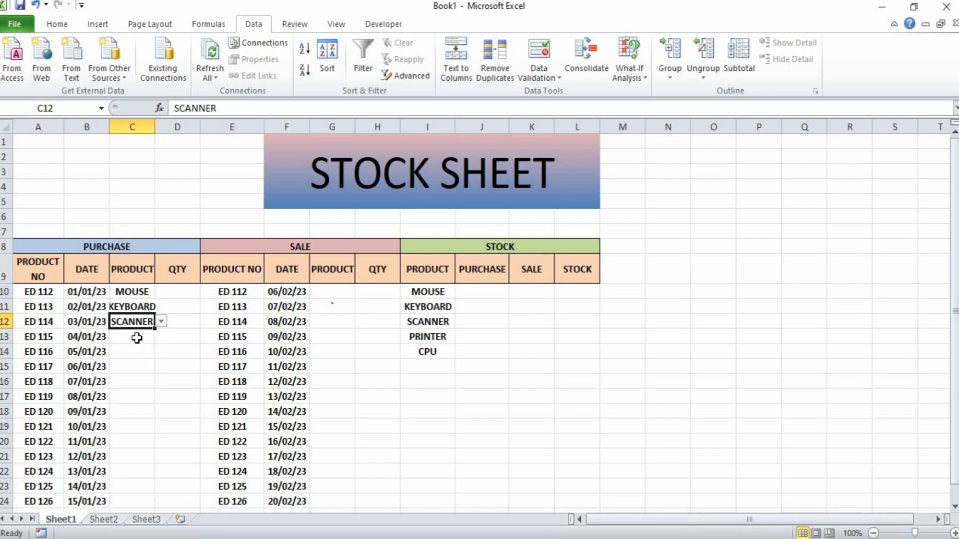
Choose PRINTER for C13 and CPU for C14 from the in-cell lists in the PURCHASE product column
click(145, 339)
click(161, 336)
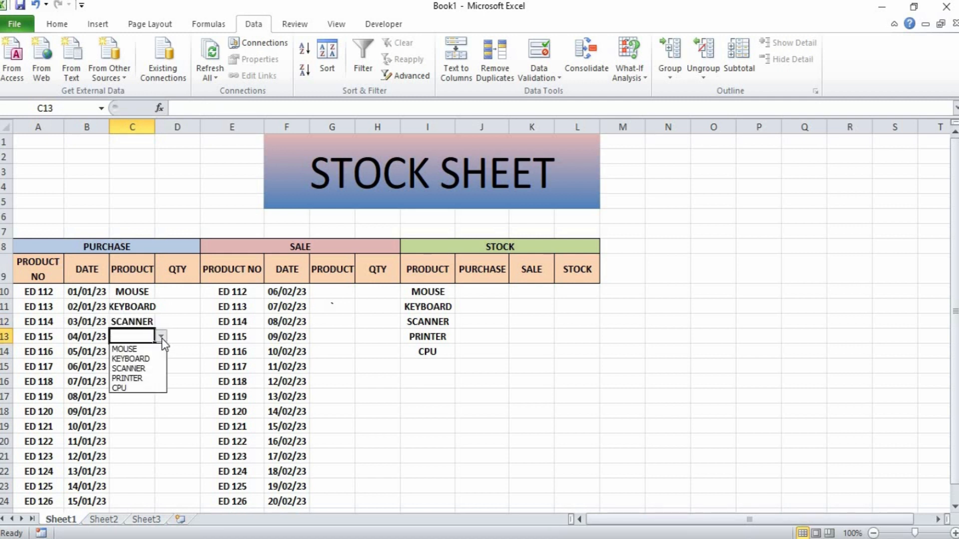
click(148, 379)
click(134, 351)
mouse_move(135, 351)
mouse_down()
mouse_move(160, 353)
mouse_move(141, 352)
mouse_up()
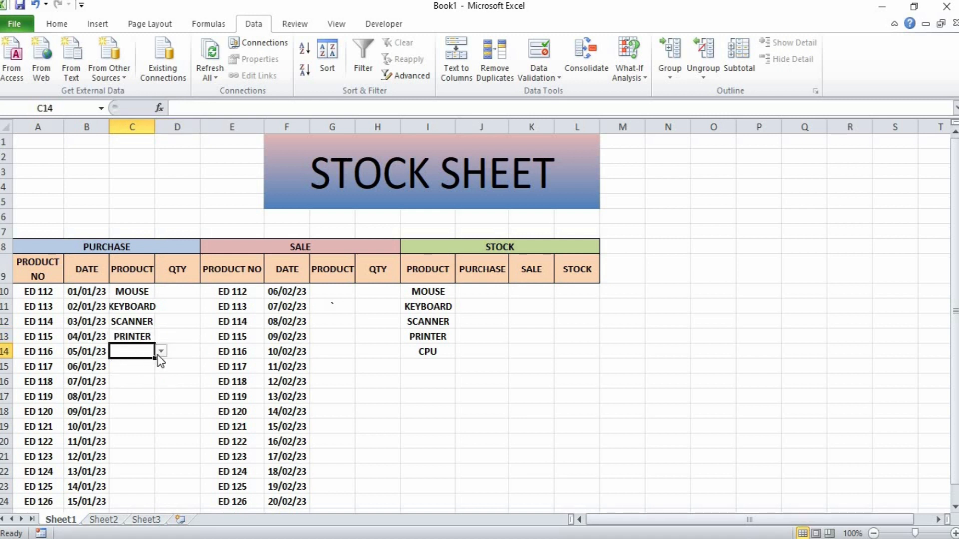
click(161, 351)
click(143, 402)
key(Return)
Enter MOUSE, MOUSE, KEYBOARD, SCANNER and SCANNER in purchase product cells C15 to C19
text(MOUSE)
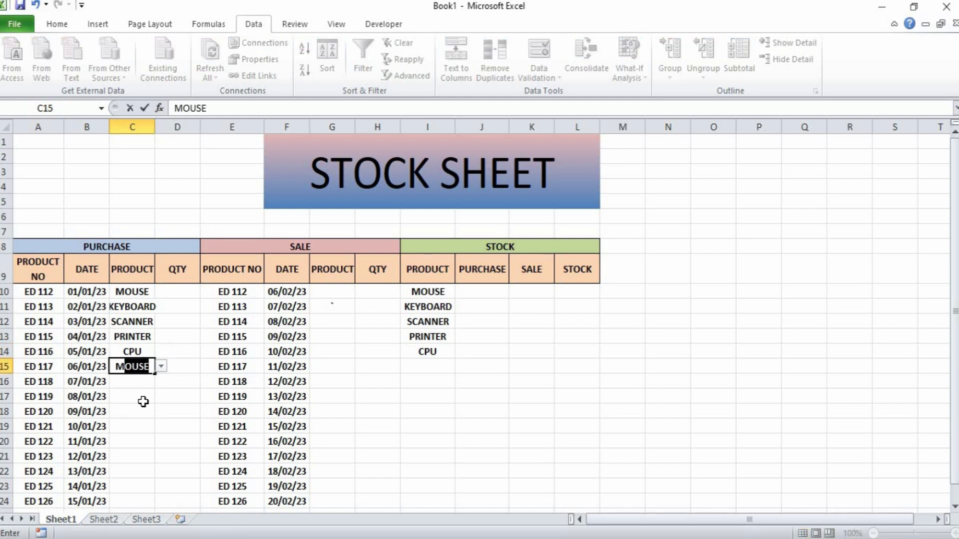
key(Return)
text(MOUSE)
key(Return)
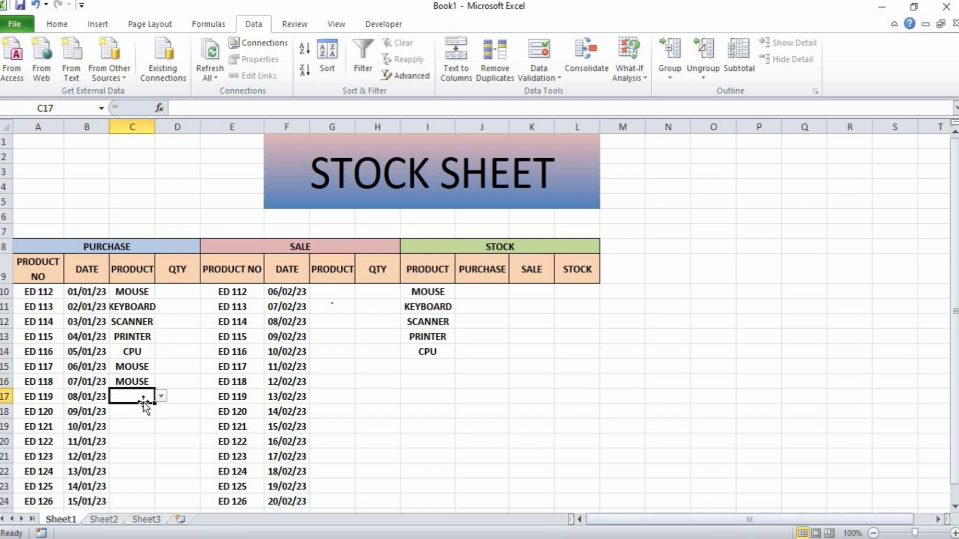
text(KEYBOARD)
key(Return)
text(SCANNER)
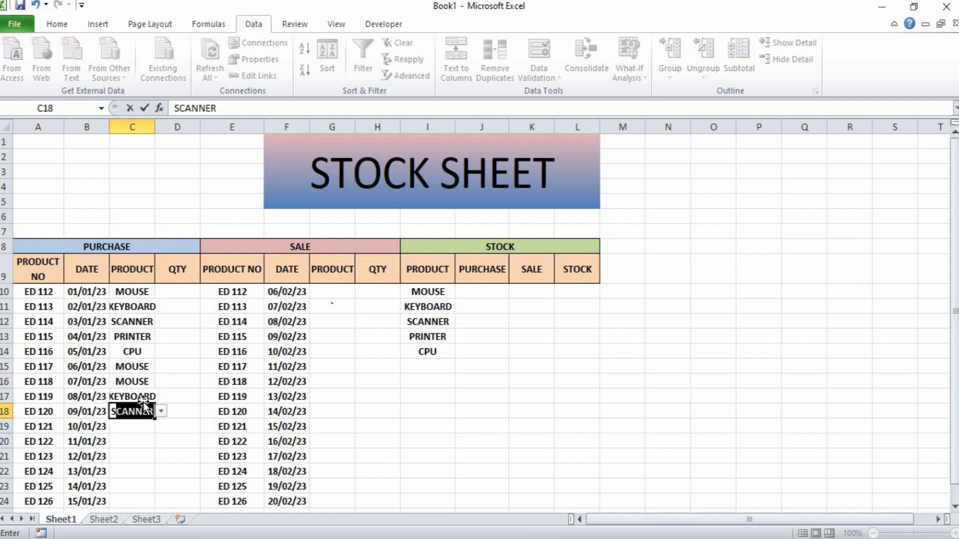
key(Return)
text(SCANNER)
key(Return)
Enter PRINTER, CPU, CPU, KEYBOARD and KEYBOARD in cells C20 to C24, and widen column C to fit the product names
text(P)
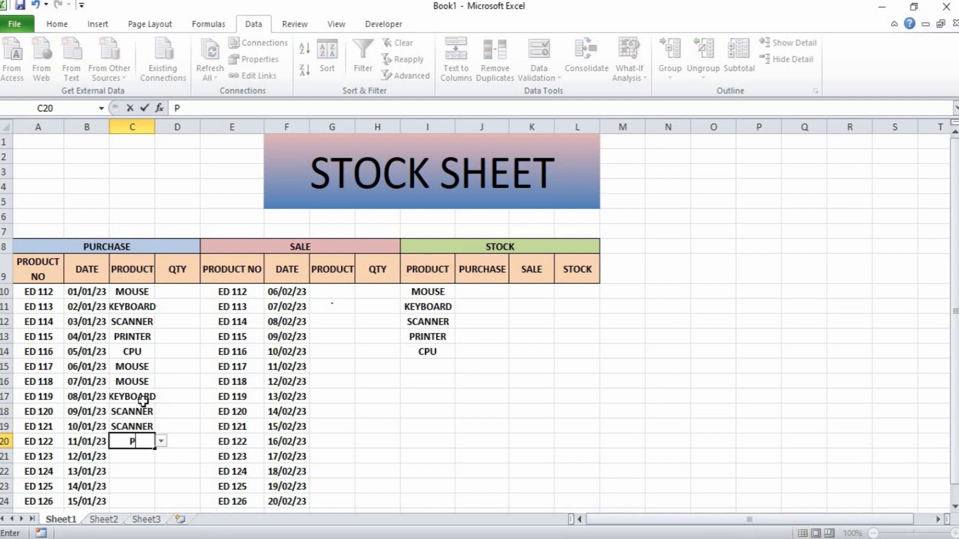
text(R)
key(Return)
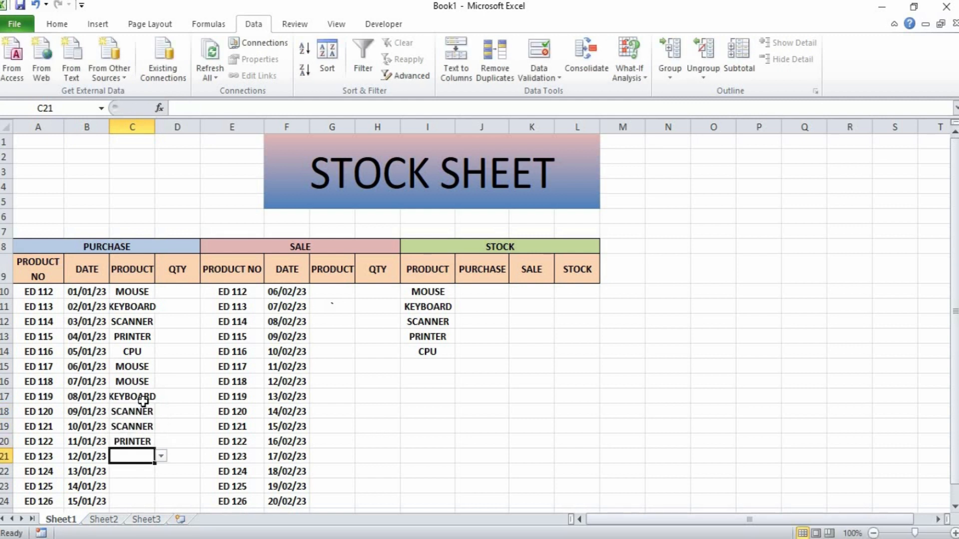
text(C)
key(Return)
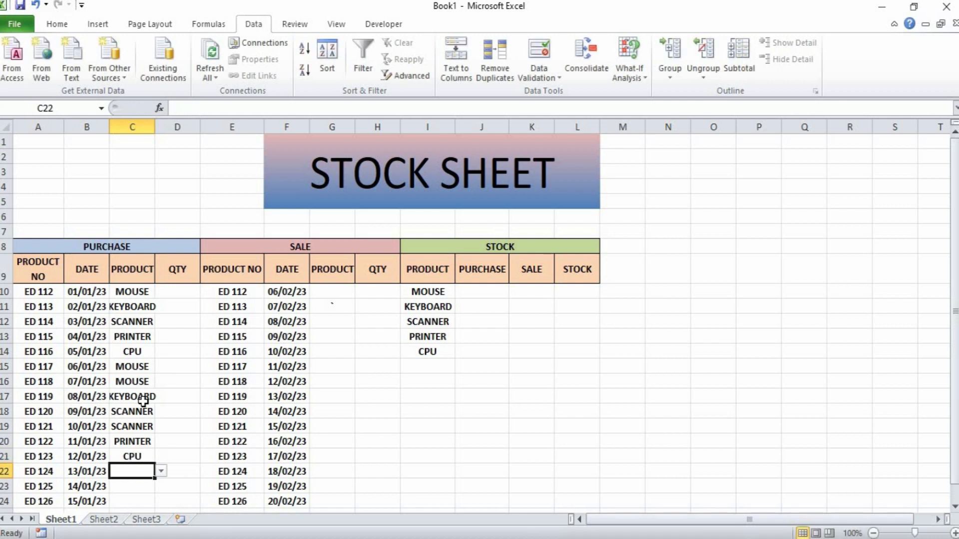
text(CPU)
key(Return)
text(KEYBOARD)
key(Return)
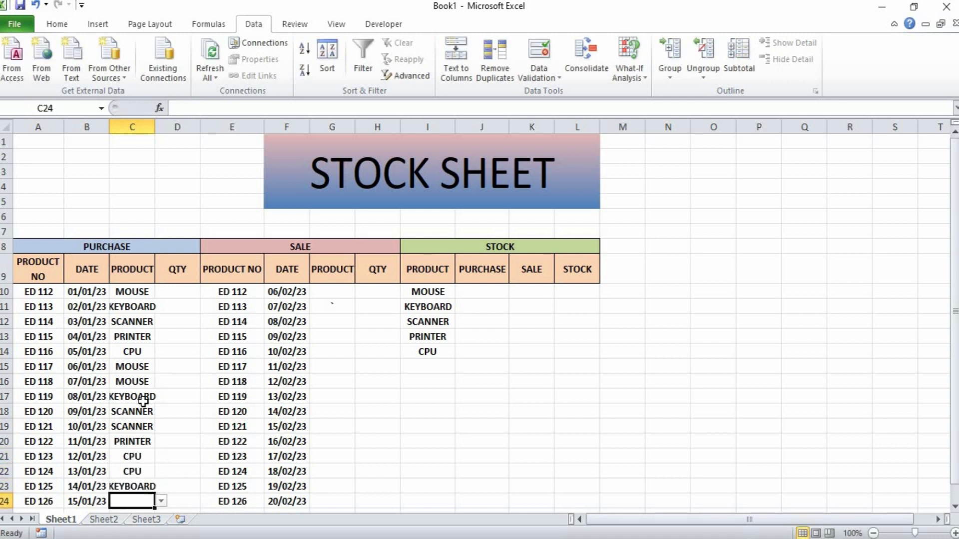
text(K)
key(Return)
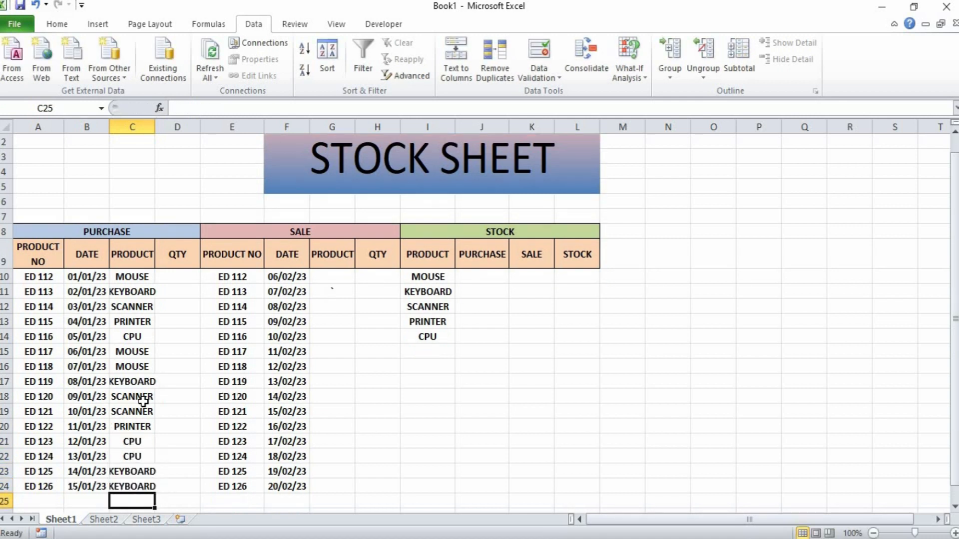
drag(155, 127, 167, 127)
Enter the formula =RANDBETWEEN(120,780) in the first PURCHASE quantity cell, D10
click(182, 276)
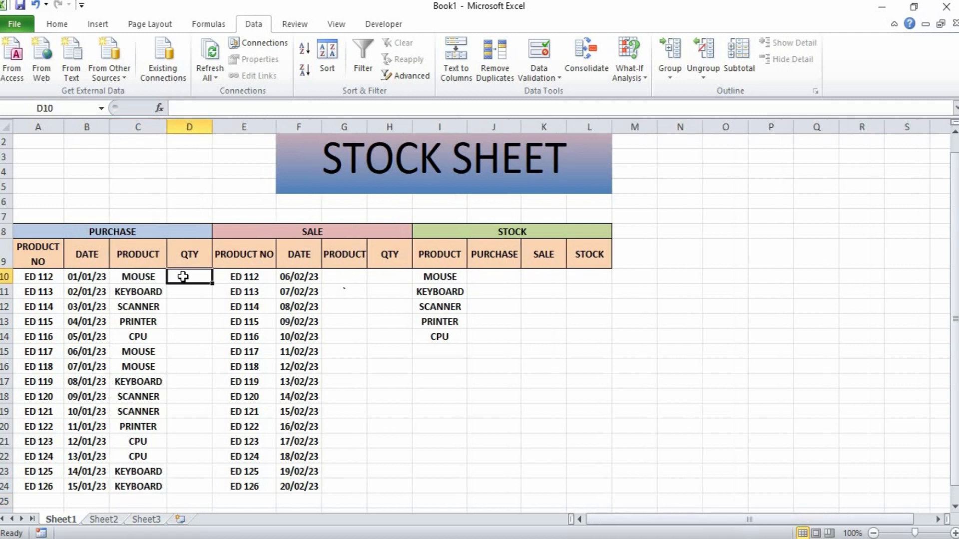
text(=RAN)
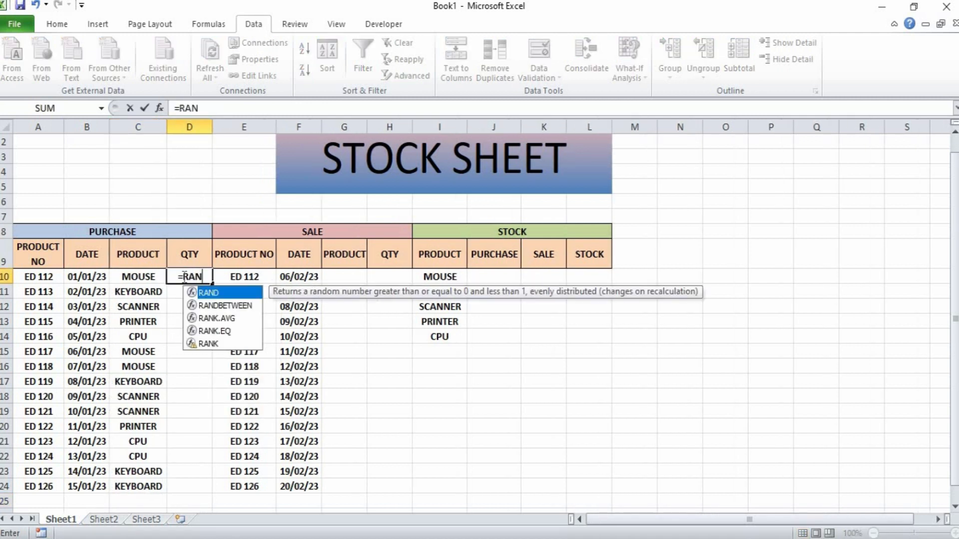
key(Down)
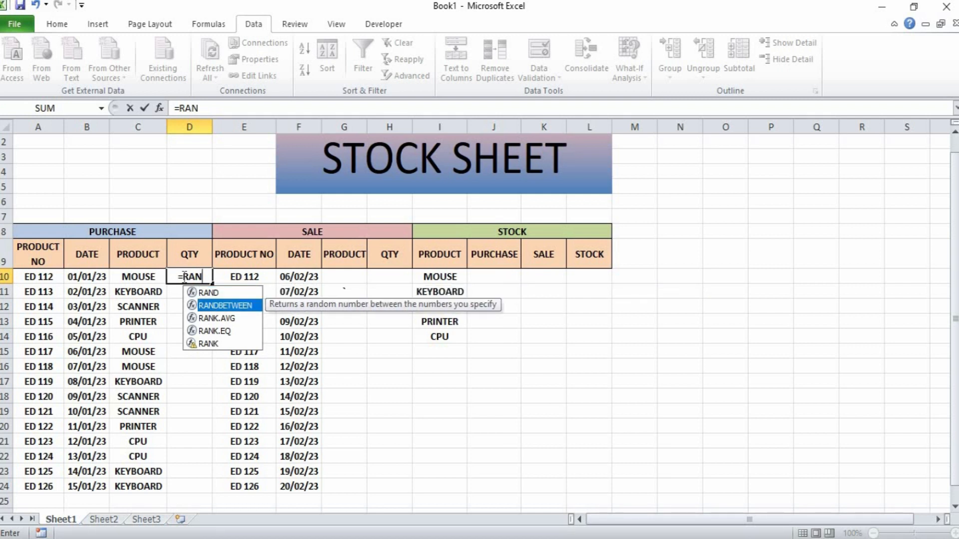
key(Tab)
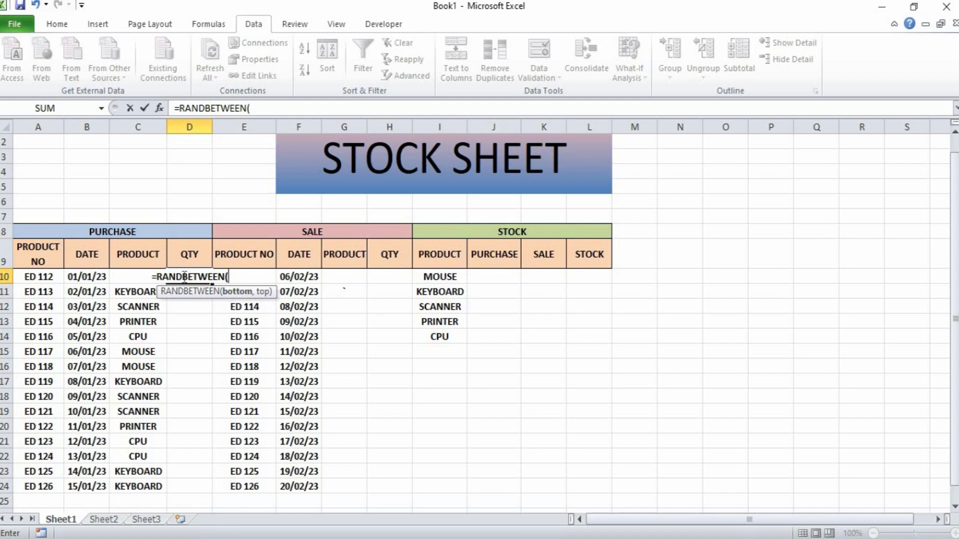
text(12)
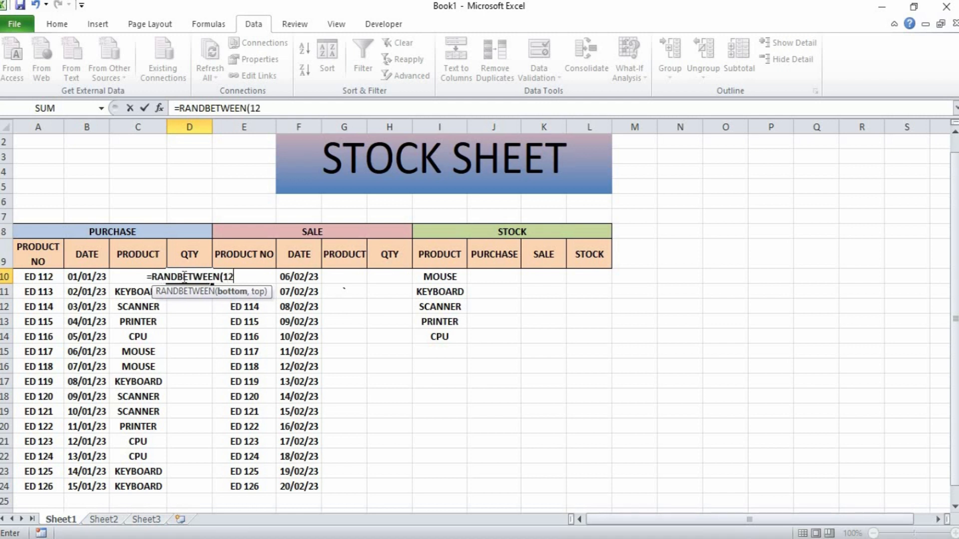
text(0,)
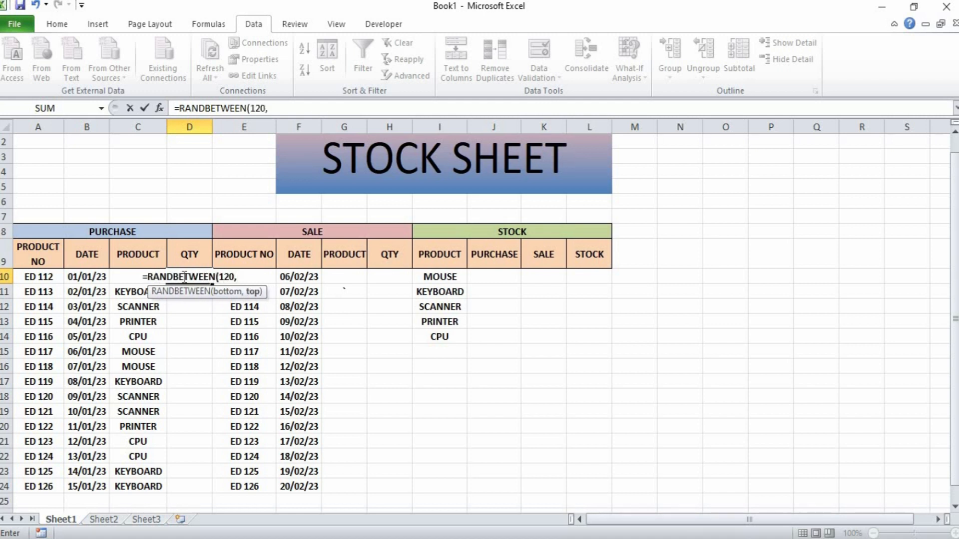
text(780)
key(ctrl+Return)
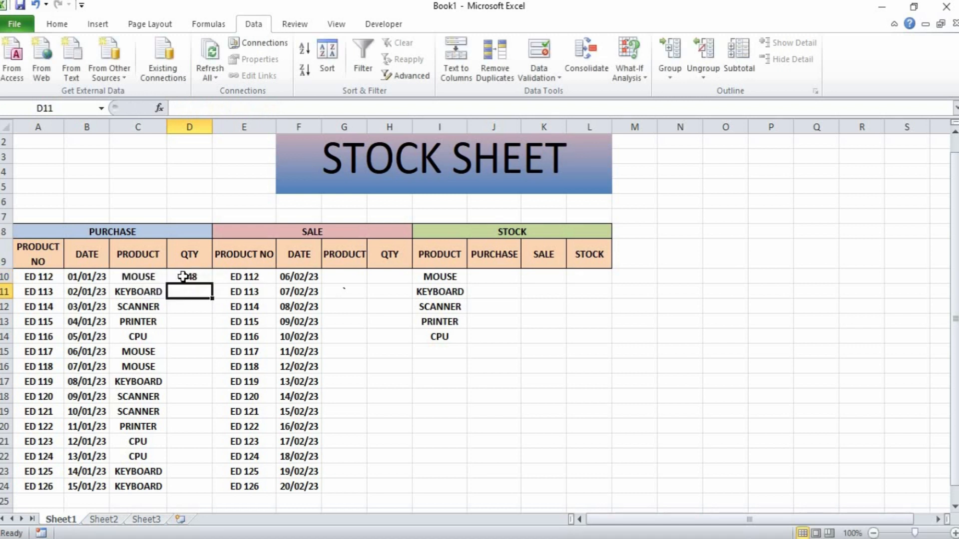
Fill the random quantity formula from D10 down through D24 in the PURCHASE section
key(shift+Down)
key(shift+Down)
key(shift+Down)
key(shift+Down)
key(shift+Down)
key(shift+Down)
key(shift+Down)
key(shift+Down)
key(shift+Down)
key(shift+Down)
key(shift+Down)
key(shift+Down)
key(shift+Down)
key(shift+Down)
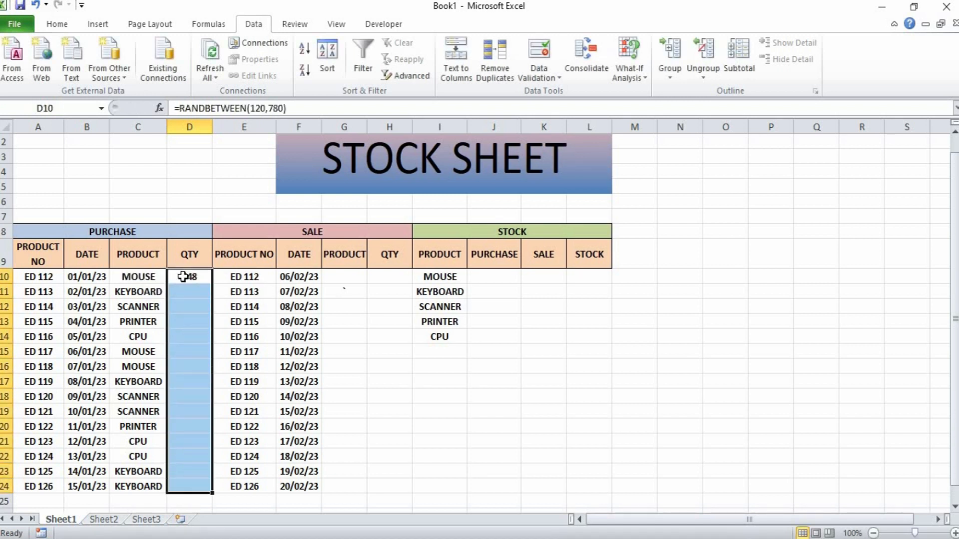
key(ctrl+d)
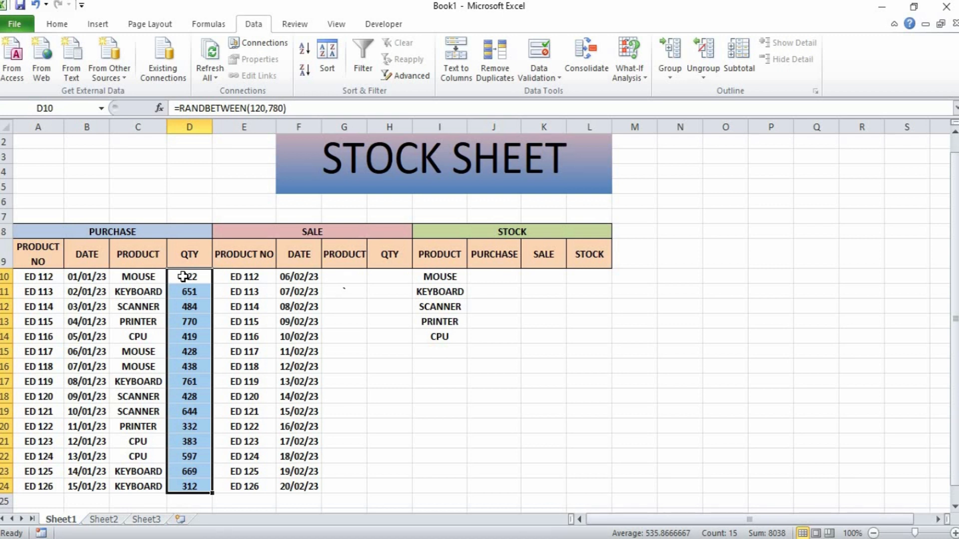
Replace the random formulas in PURCHASE quantity cells D10 to D24 with their values using Paste Special Values
key(ctrl+c)
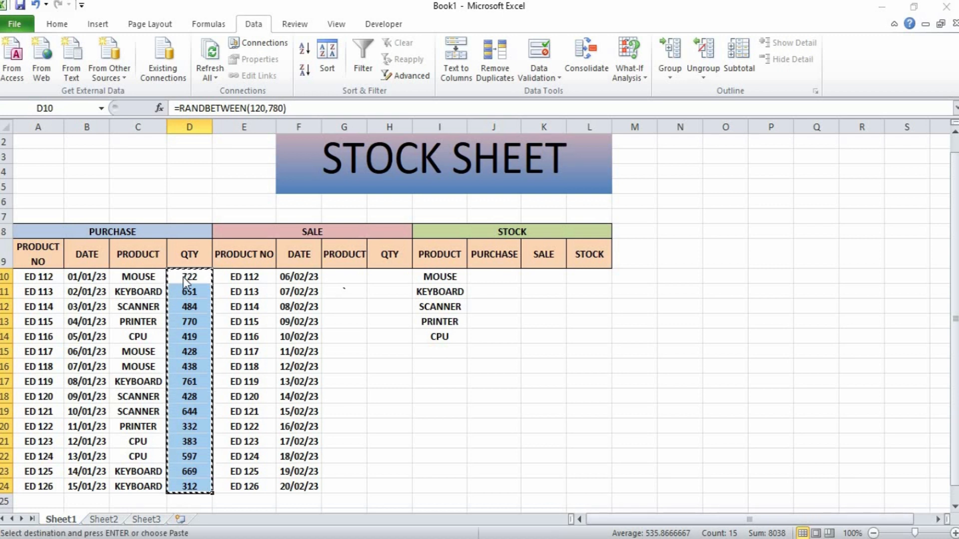
key(ctrl+alt+v)
key(Down)
key(Down)
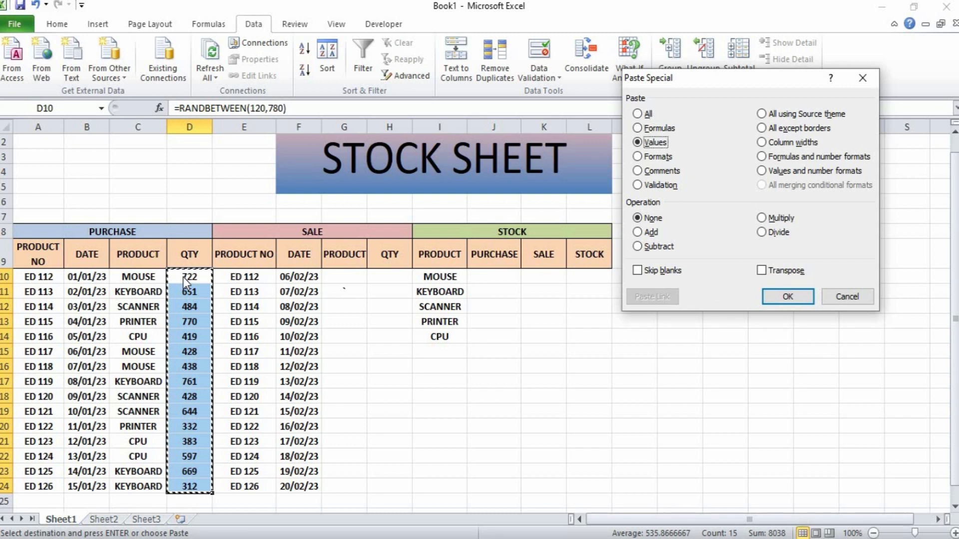
key(Return)
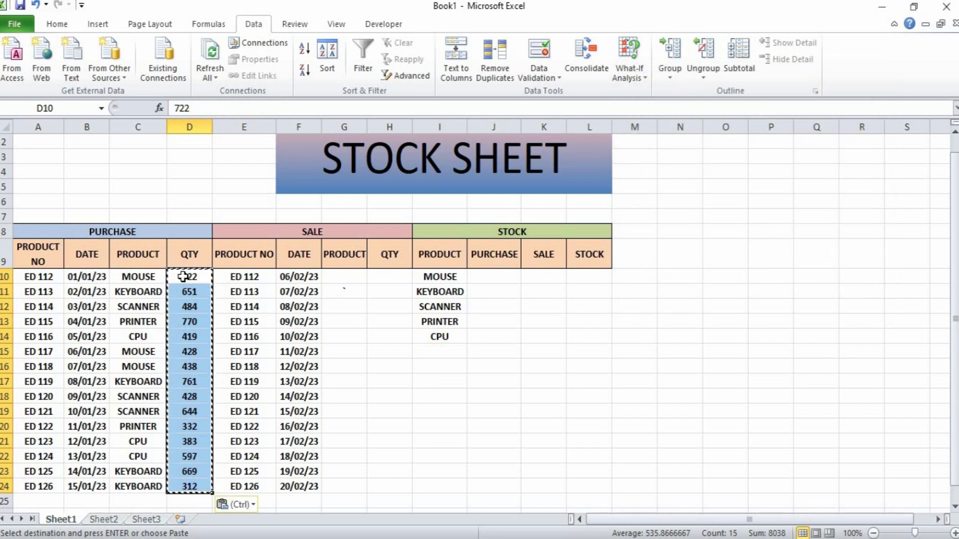
key(Right)
key(Right)
key(Right)
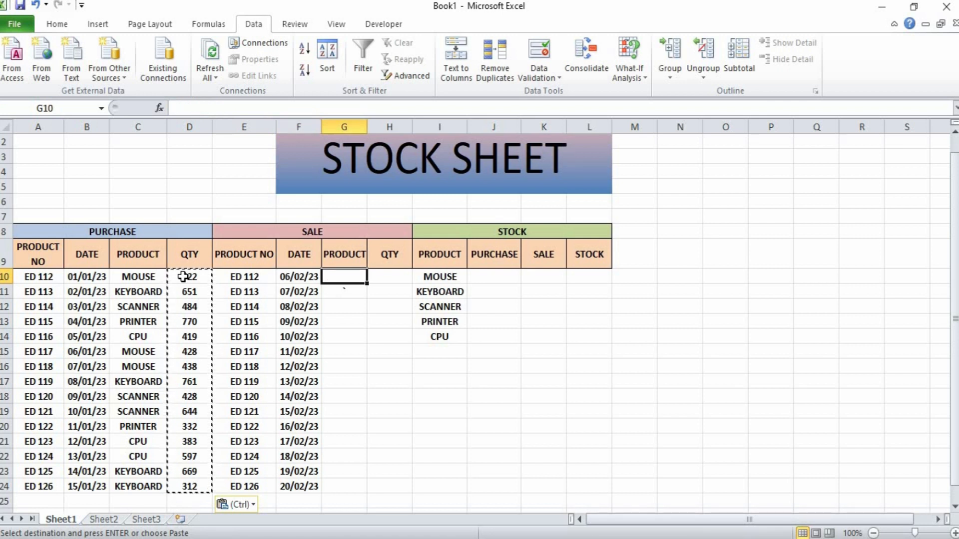
key(Escape)
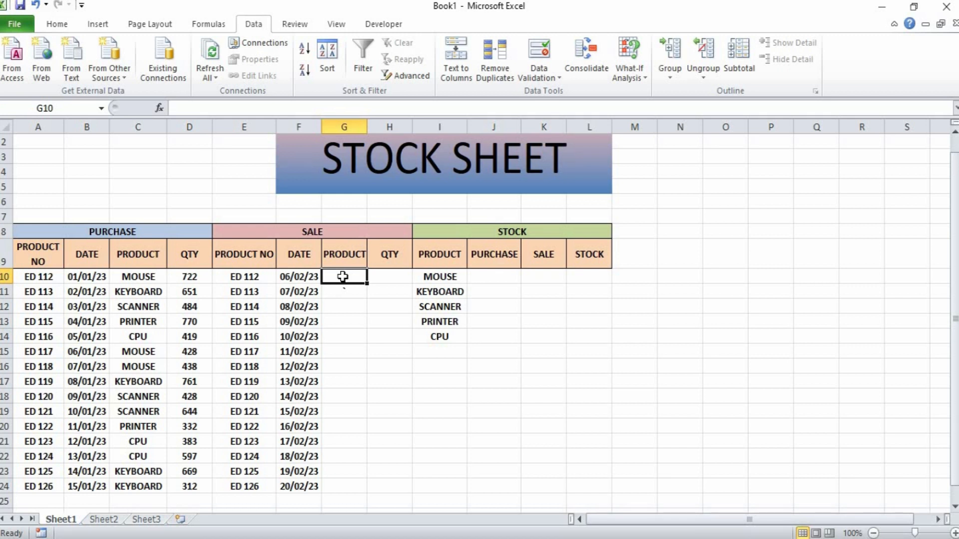
Copy the PURCHASE products in C10 to C24 into the SALE product column from G10, and widen column G to fit the names
click(145, 278)
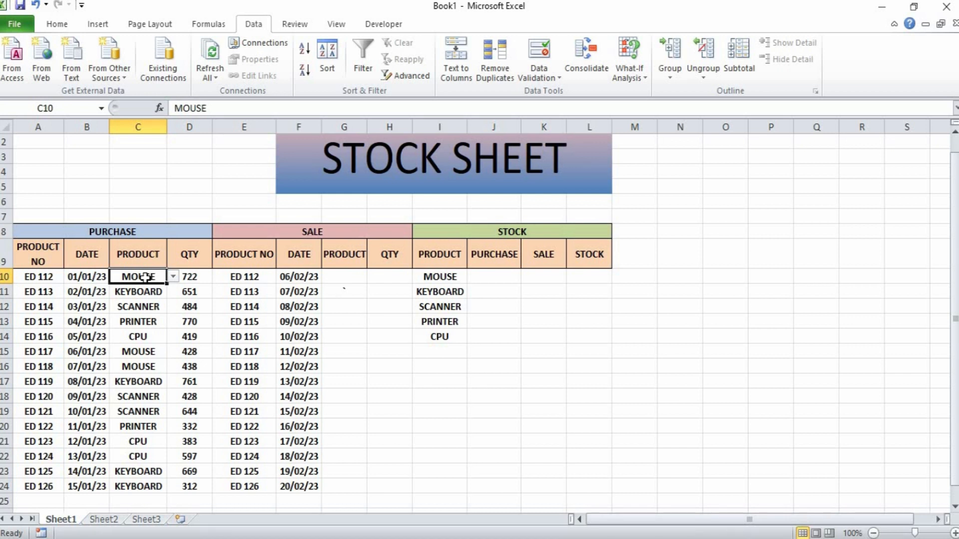
key(shift+Down)
key(shift+Down)
key(shift+Down)
key(shift+Down)
key(shift+Down)
key(shift+Down)
key(shift+Down)
key(shift+Down)
key(shift+Down)
key(shift+Down)
key(shift+Down)
key(shift+Down)
key(shift+Down)
key(shift+Down)
key(ctrl+c)
key(Right)
key(Right)
key(Right)
key(Right)
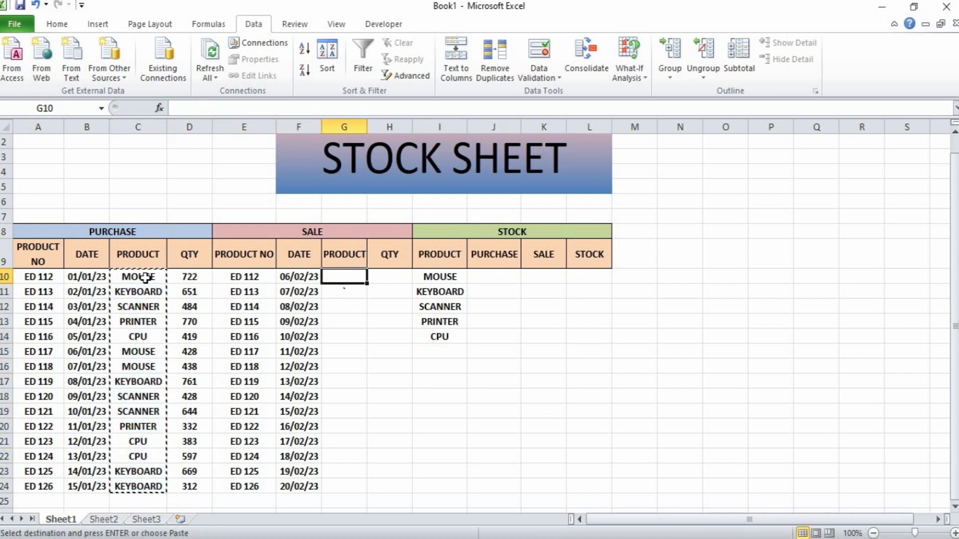
key(ctrl+v)
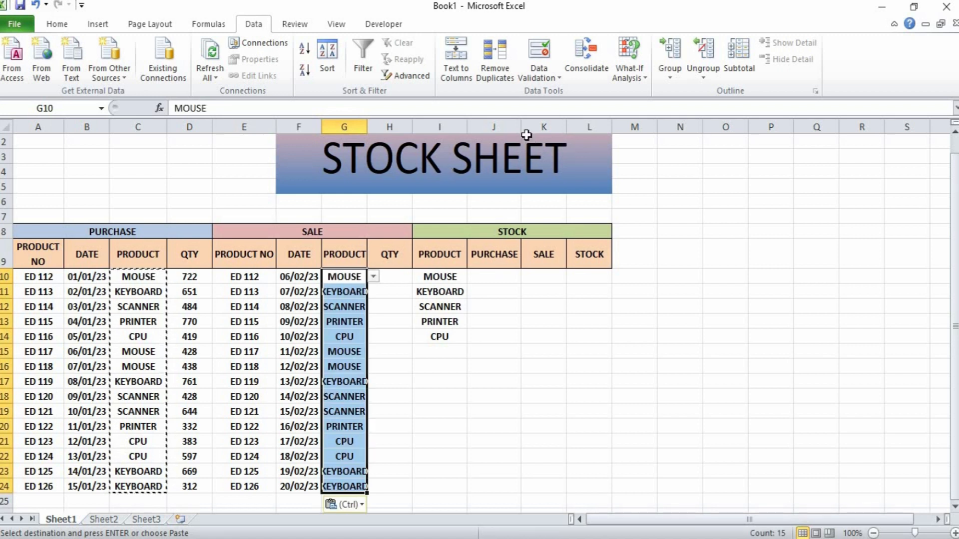
drag(367, 128, 385, 129)
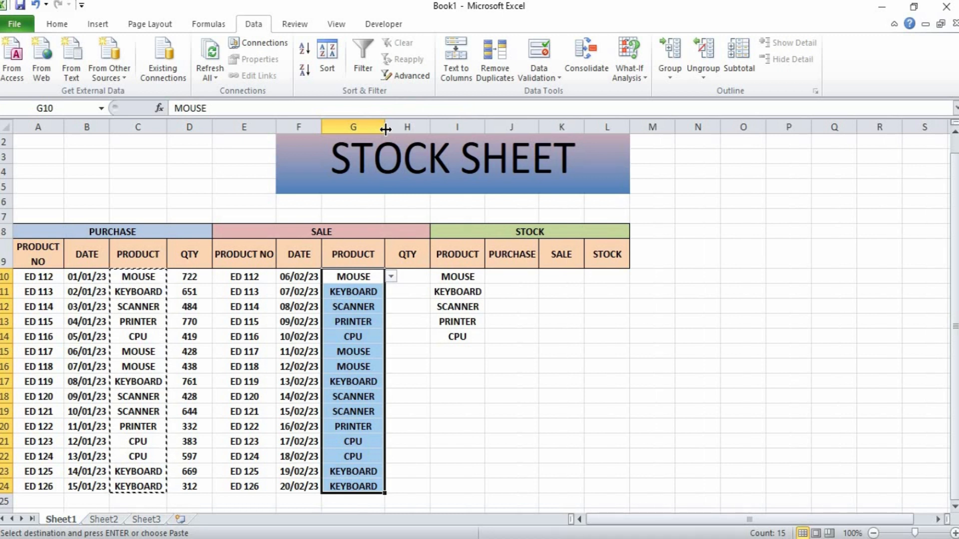
key(Escape)
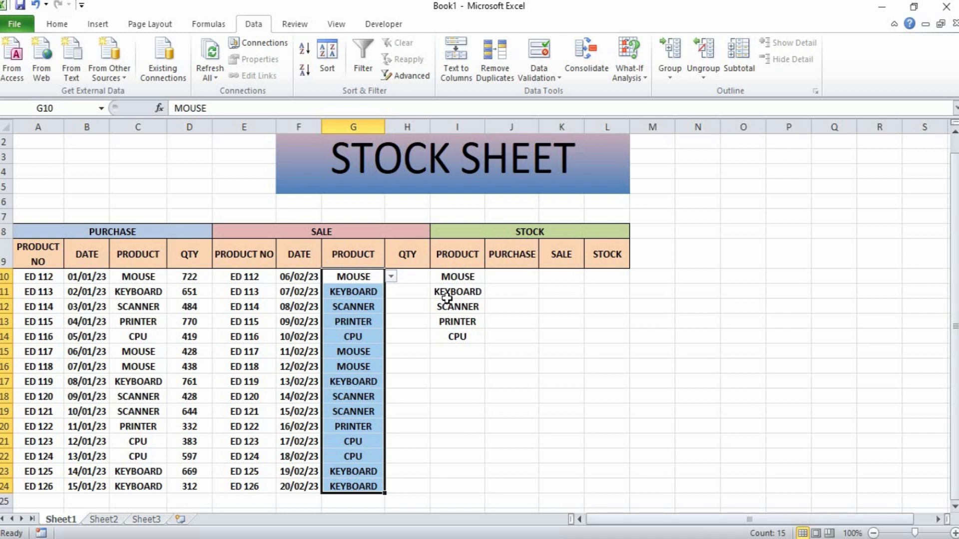
Enter the formula =RANDBETWEEN(100,500) in the first SALE quantity cell, H10
click(421, 277)
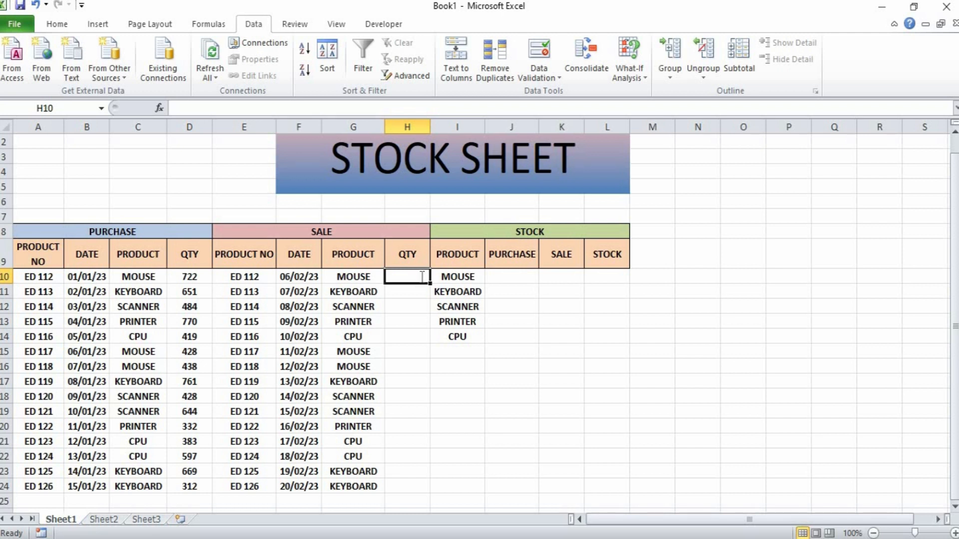
text(=RAND)
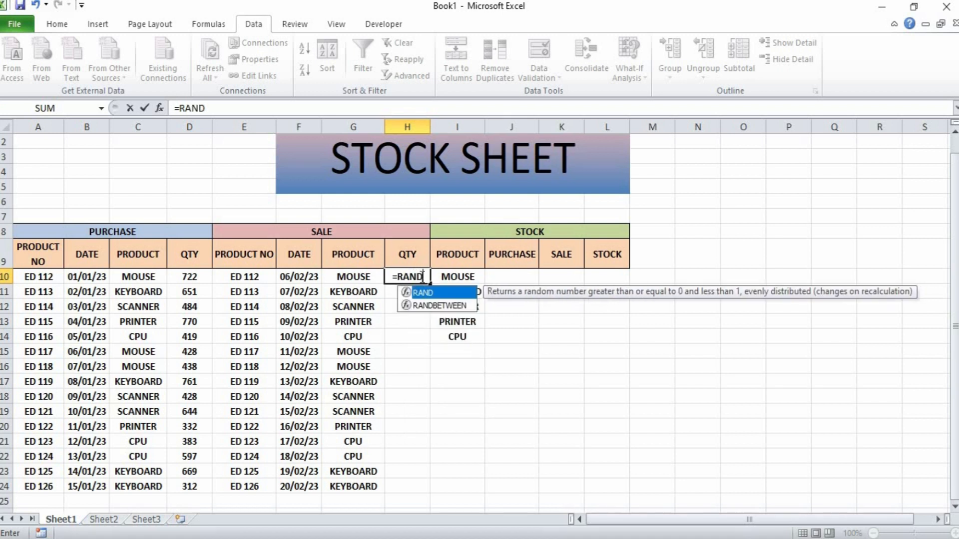
key(Down)
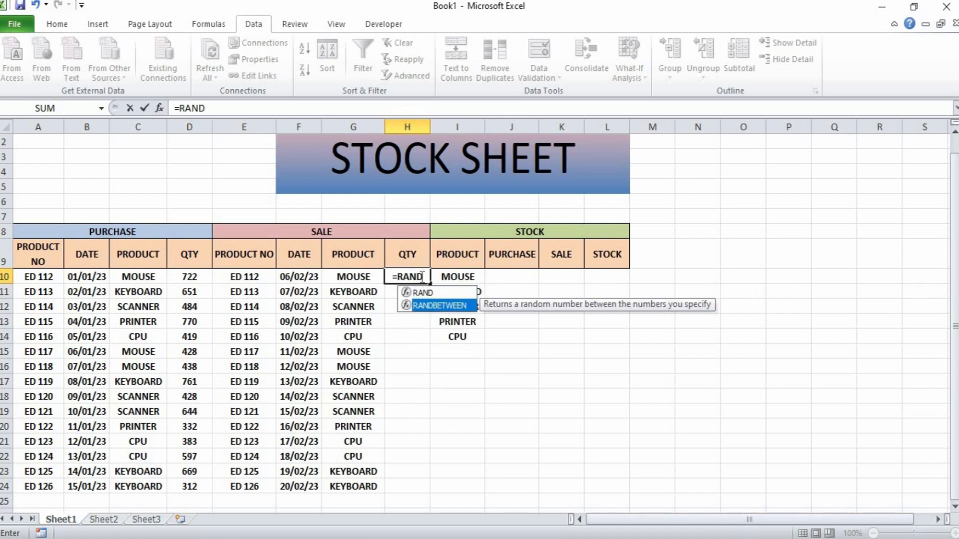
key(Tab)
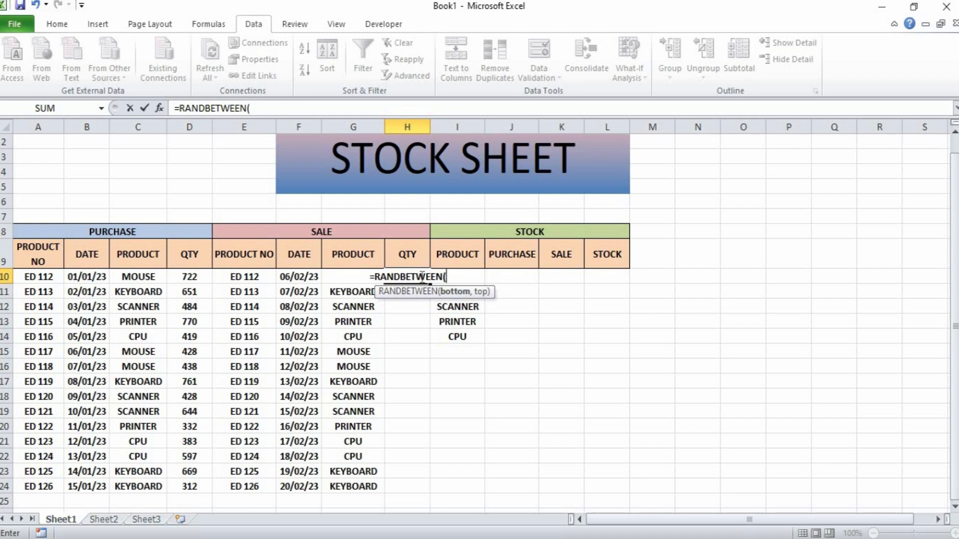
text(100)
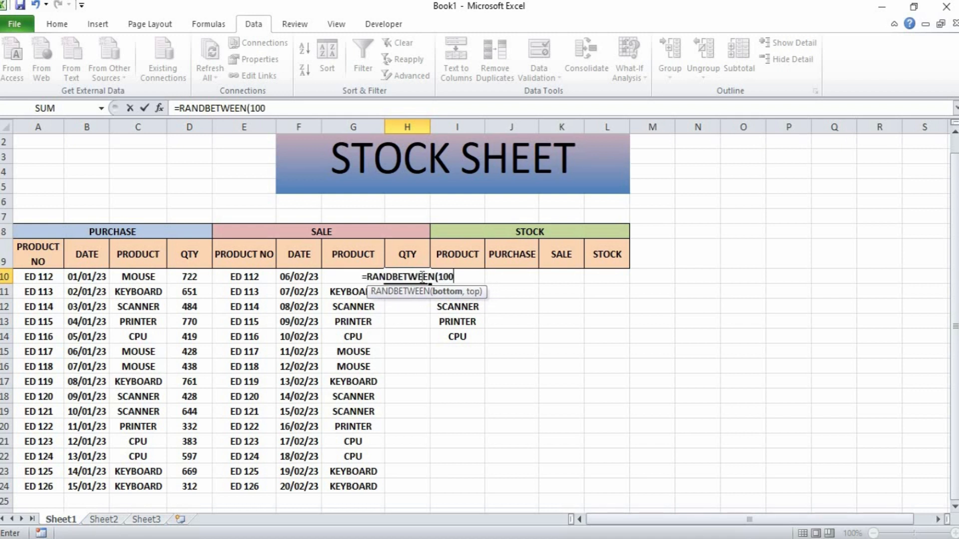
text(,)
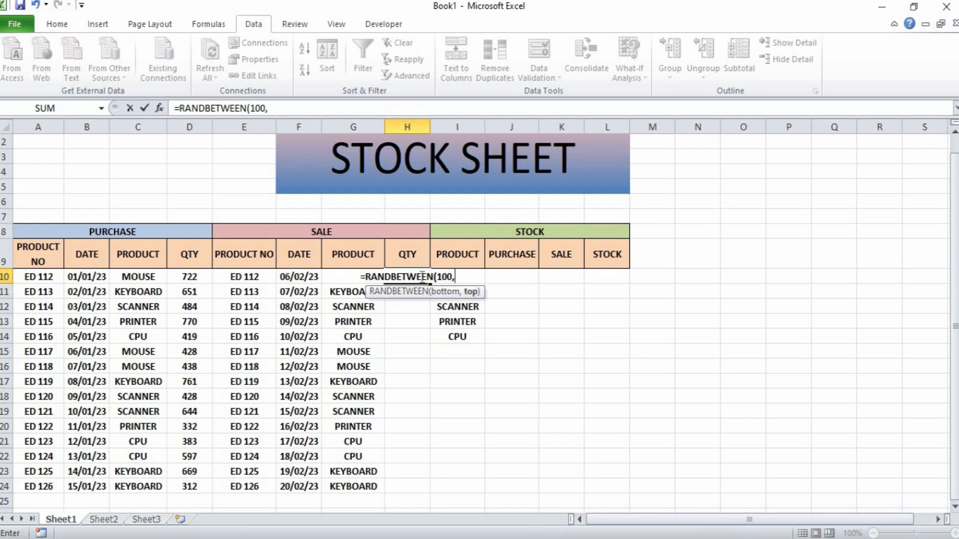
text(500)
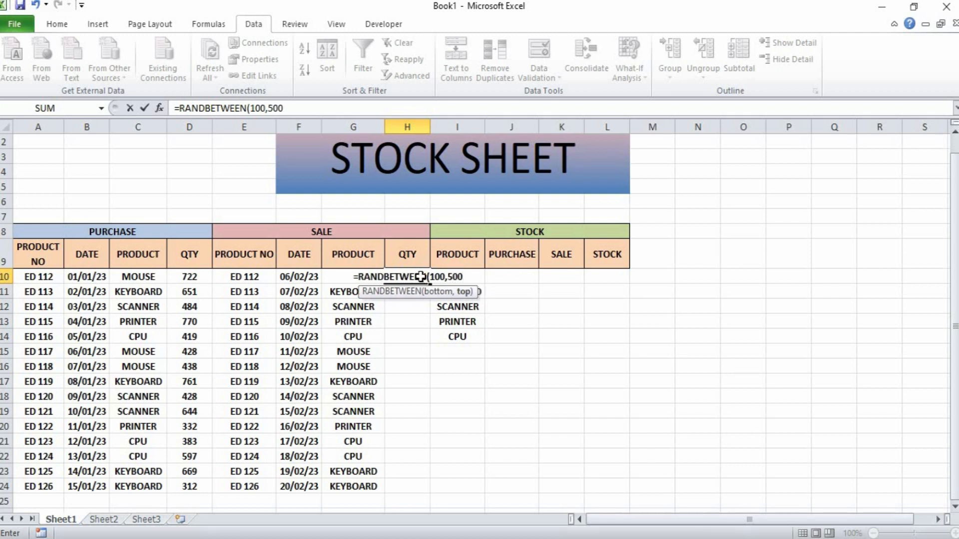
key(Return)
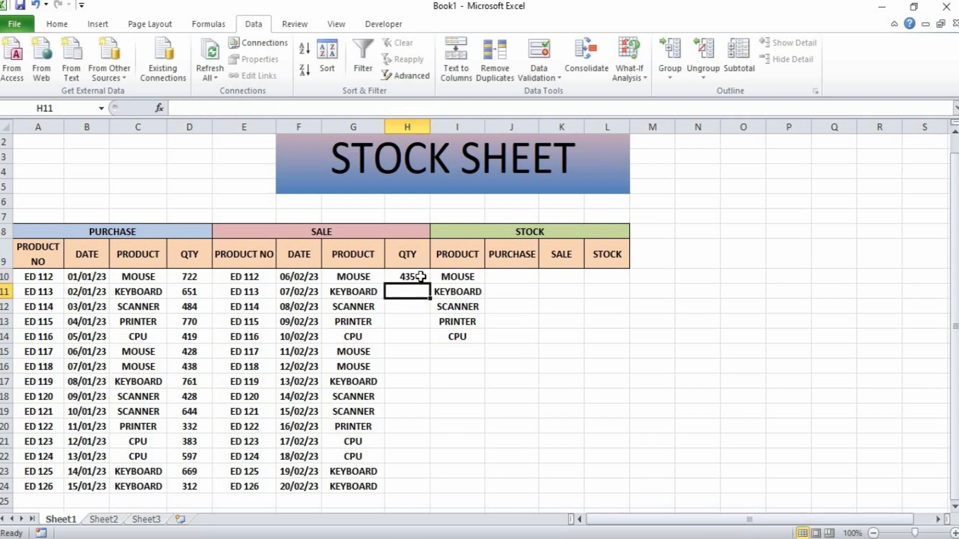
Fill the random quantity formula from H10 down through H24 in the SALE section
click(421, 276)
key(shift+Down)
key(shift+Down)
key(shift+Down)
key(shift+Down)
key(shift+Down)
key(shift+Down)
key(shift+Down)
key(shift+Down)
key(shift+Down)
key(shift+Down)
key(shift+Down)
key(shift+Down)
key(shift+Down)
key(shift+Down)
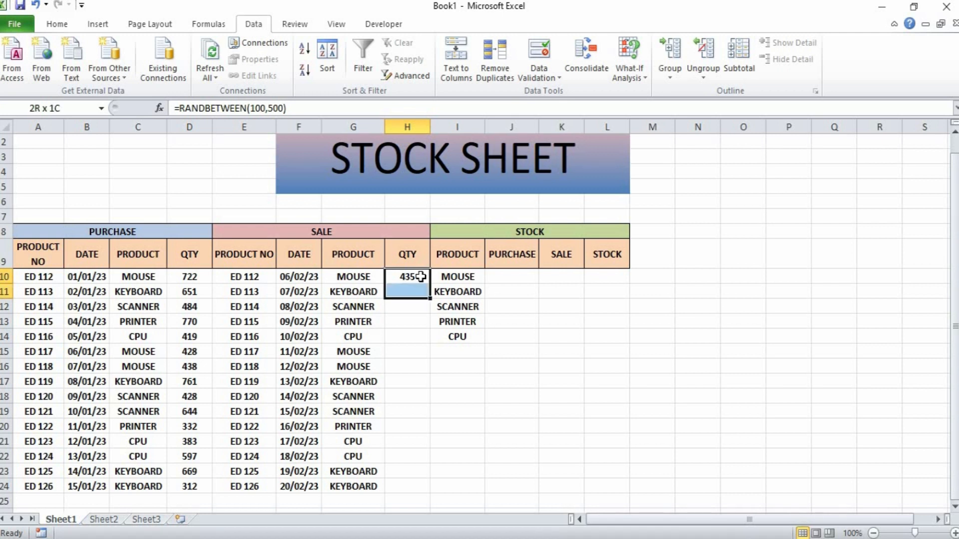
key(ctrl+d)
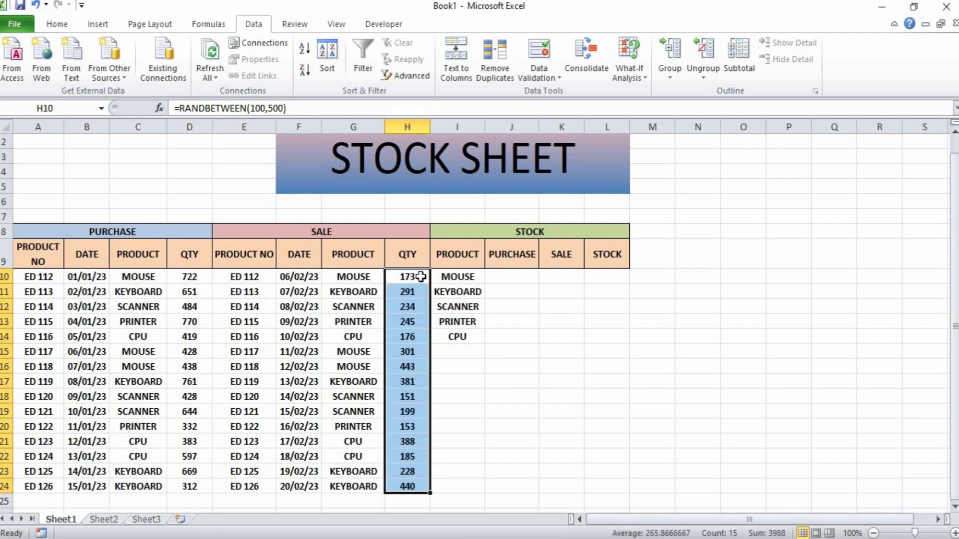
Replace the random formulas in SALE quantity cells H10 to H24 with their values using Paste Special Values
key(ctrl+c)
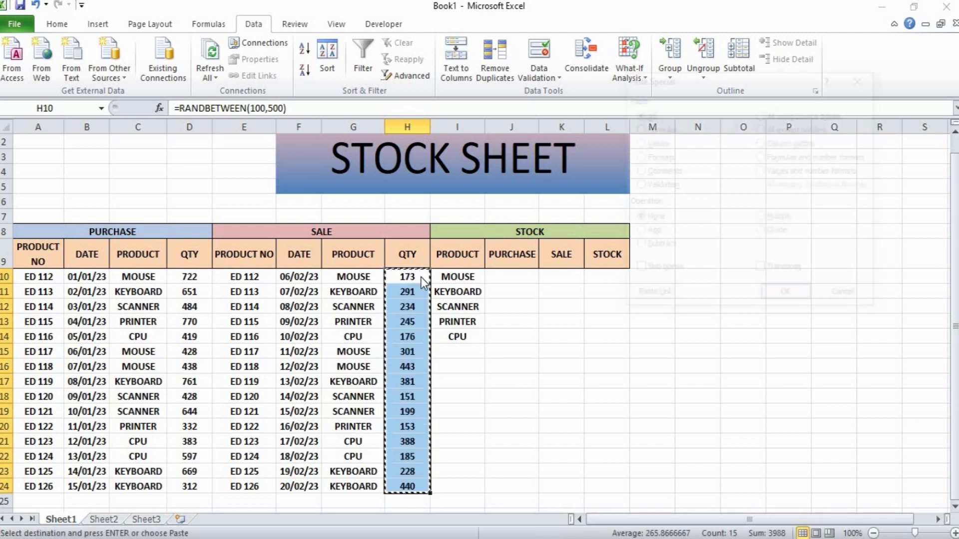
key(ctrl+alt+v)
key(v)
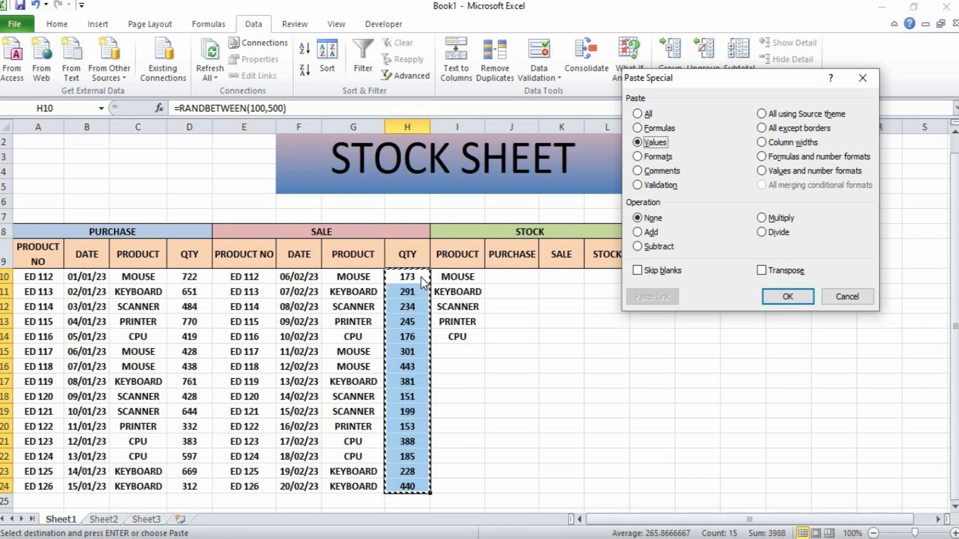
key(Return)
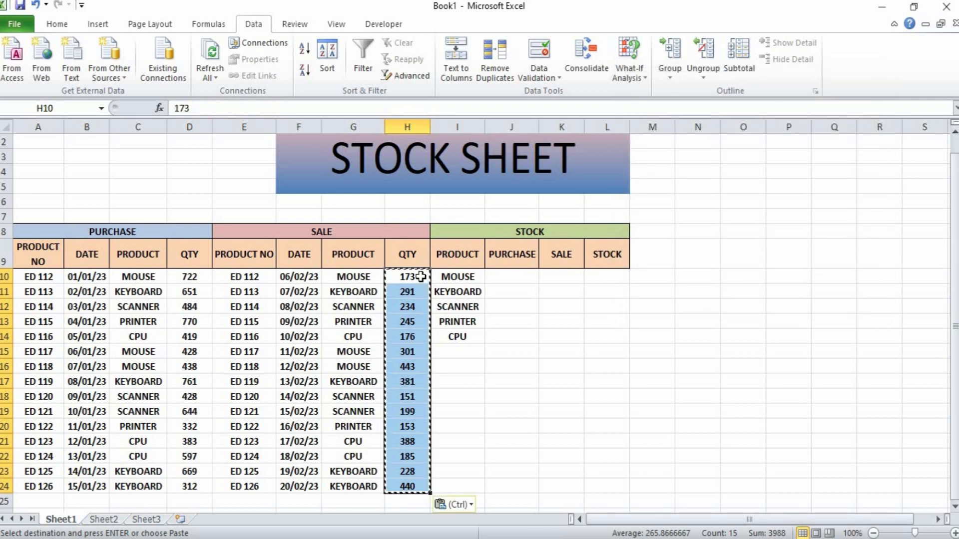
key(Escape)
key(Right)
key(Right)
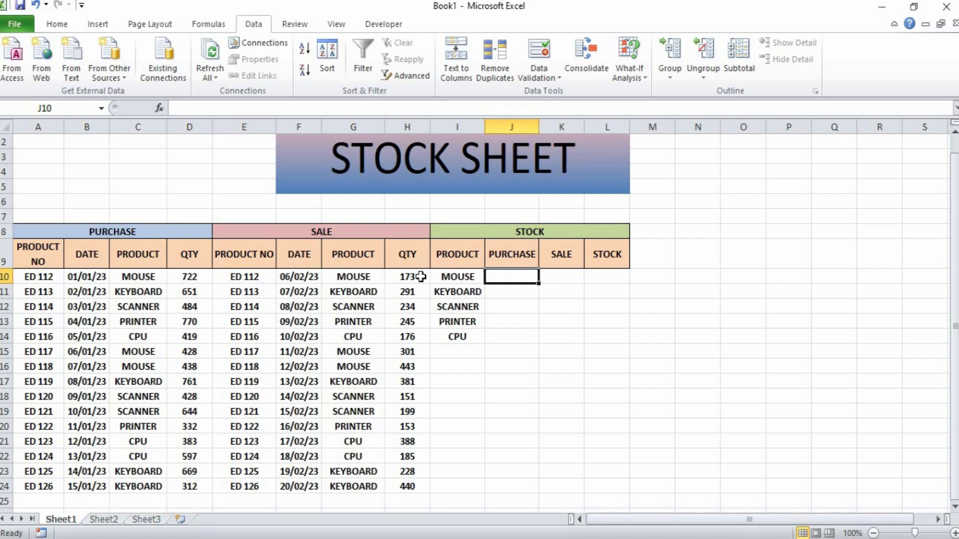
text(=SUN)
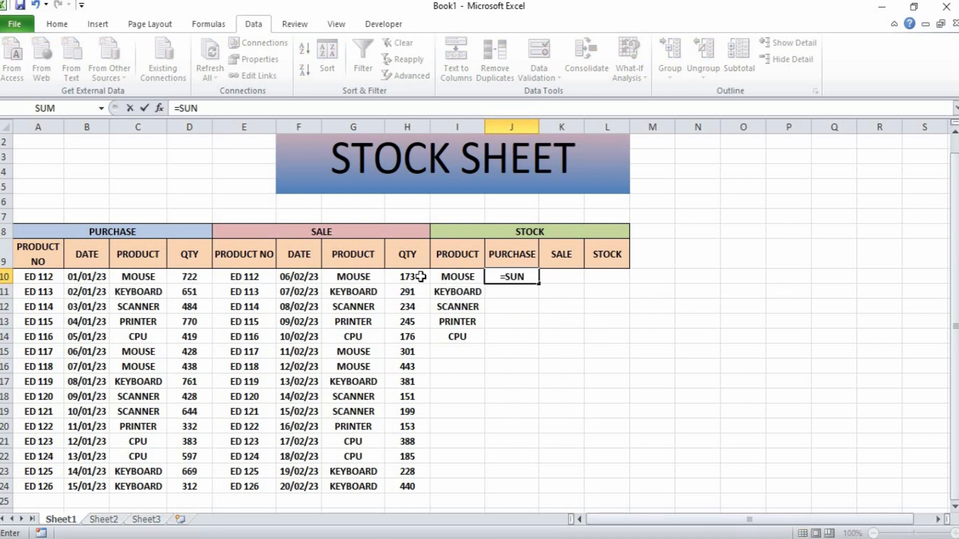
key(BackSpace)
text(MI)
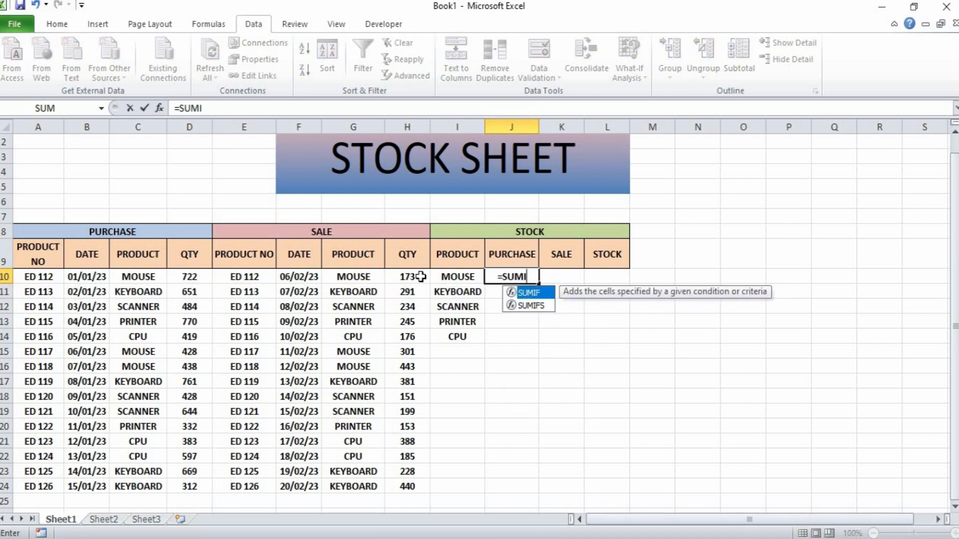
key(Tab)
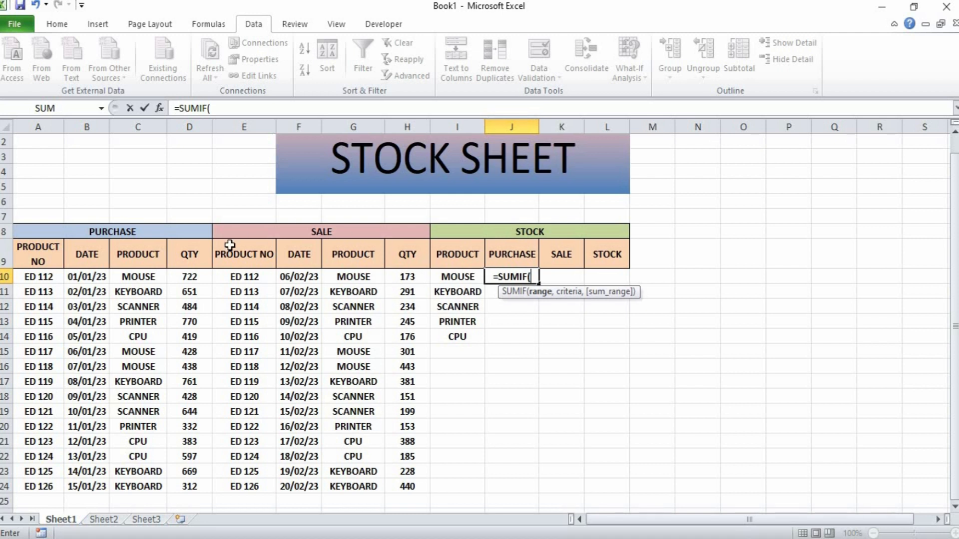
click(151, 277)
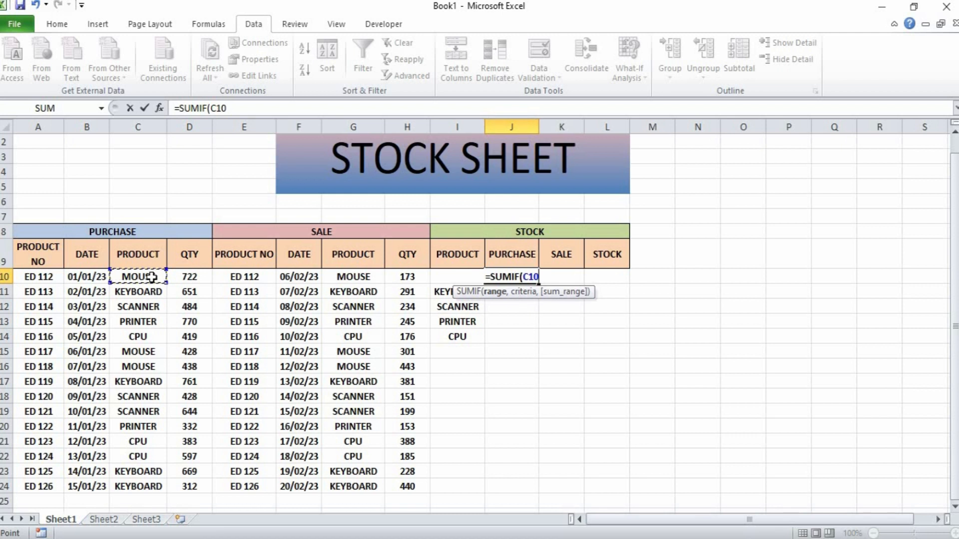
drag(152, 277, 150, 486)
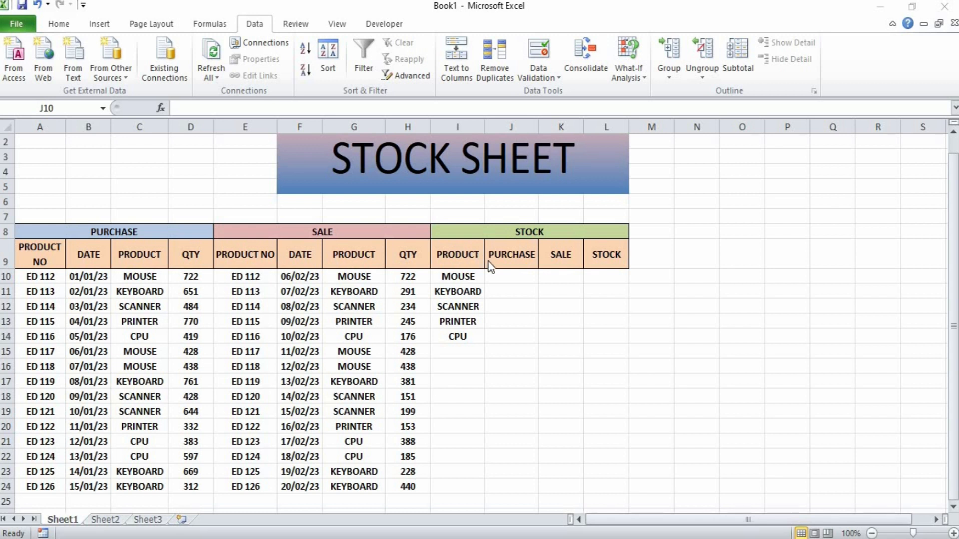
Enter the formula =SUMIF($C$10:$C$24,I10,$D$10:$D$24) in J10, the first PURCHASE cell of the STOCK section
click(502, 278)
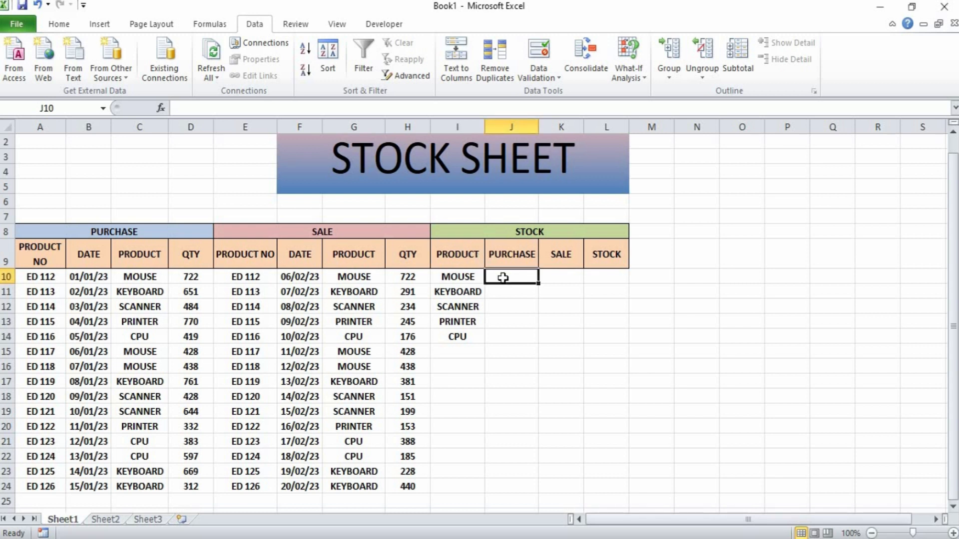
text(=sumif)
key(Tab)
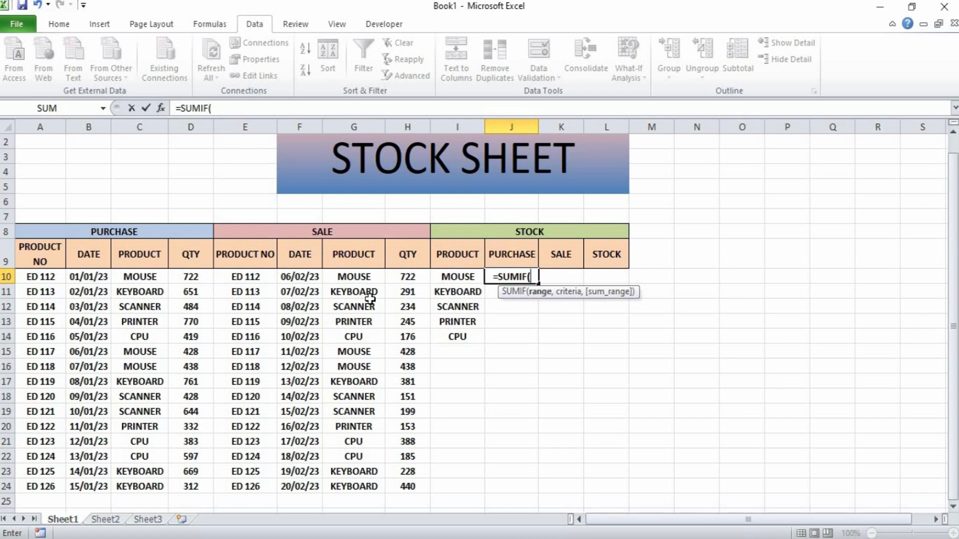
drag(140, 273, 122, 487)
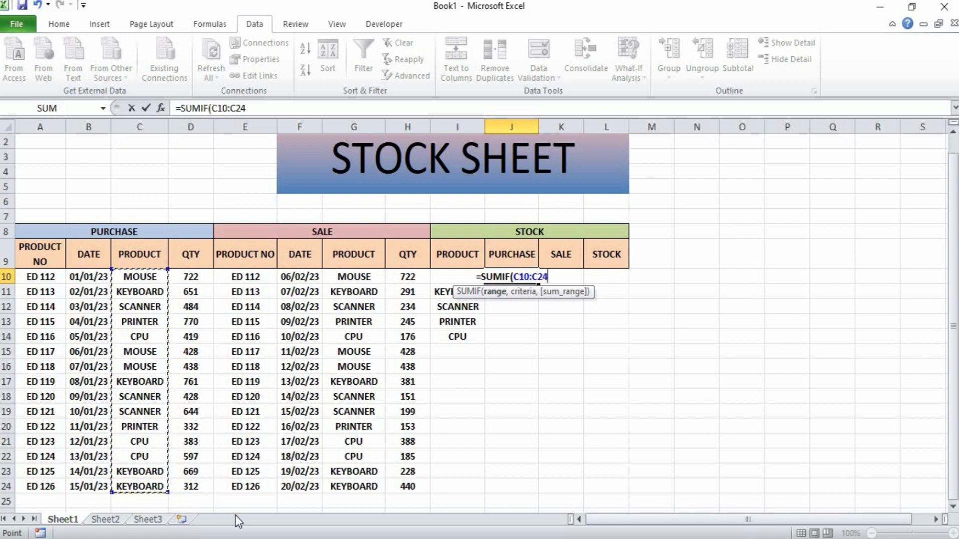
key(F4)
text(,)
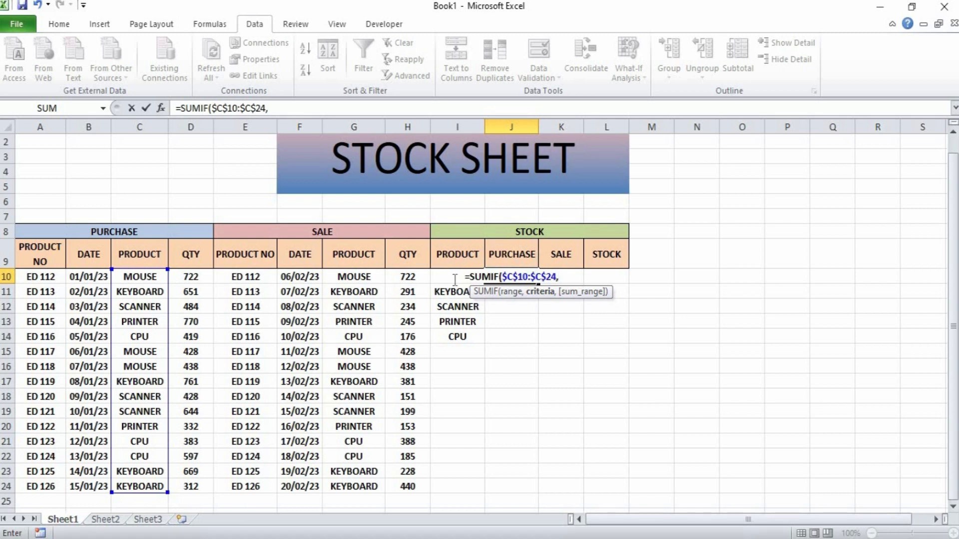
key(Left)
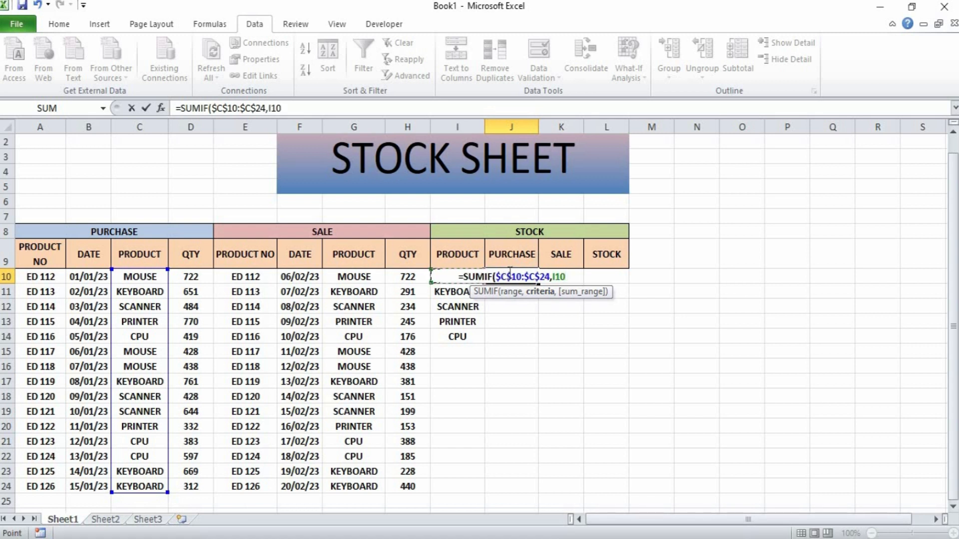
text(,)
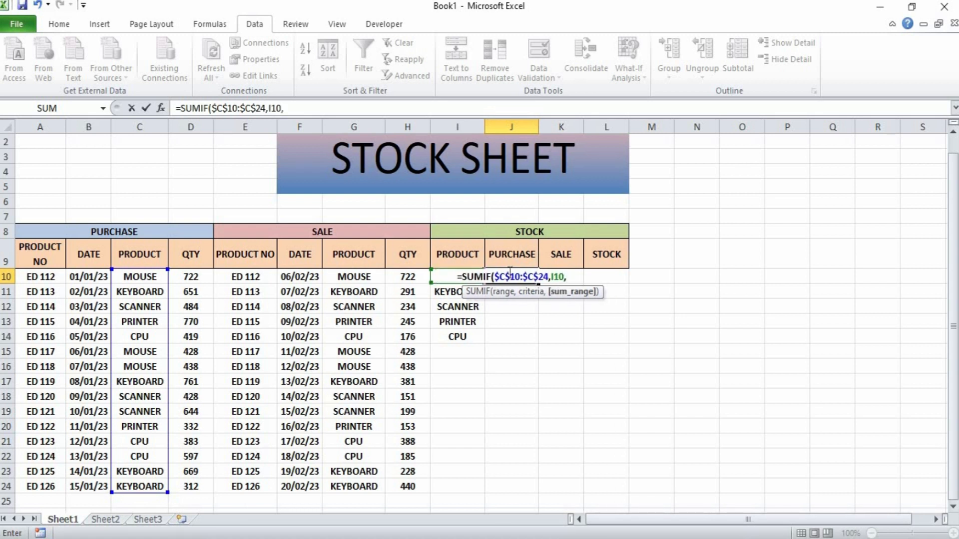
click(190, 276)
drag(190, 293, 199, 488)
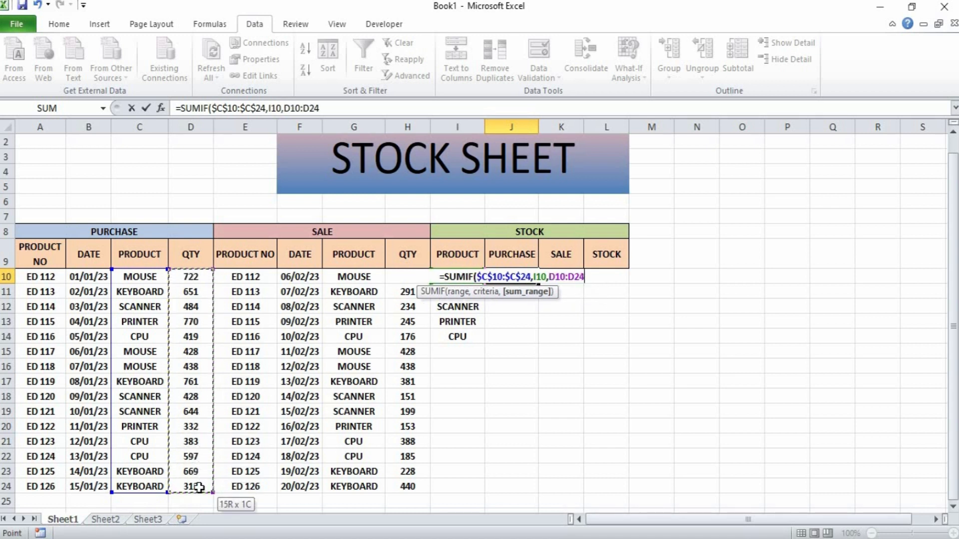
key(F4)
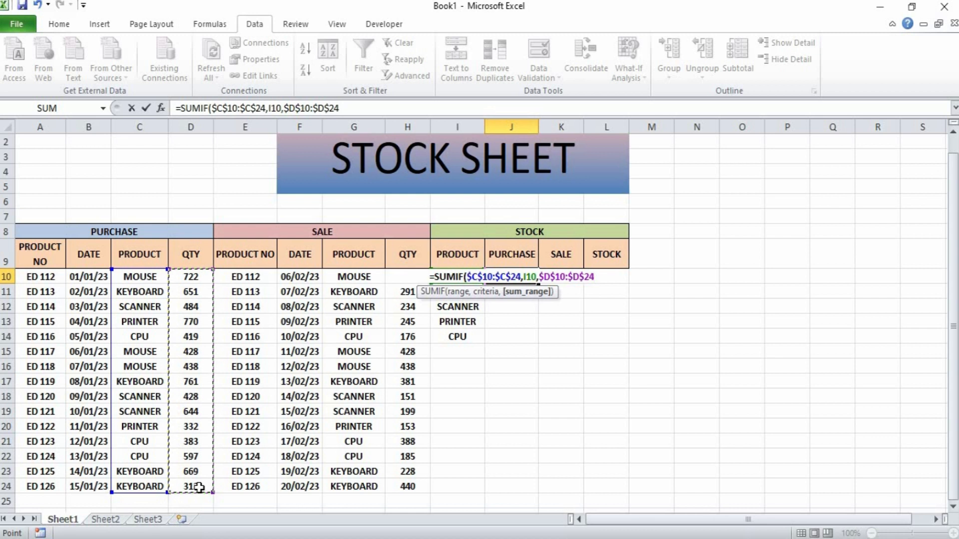
key(Return)
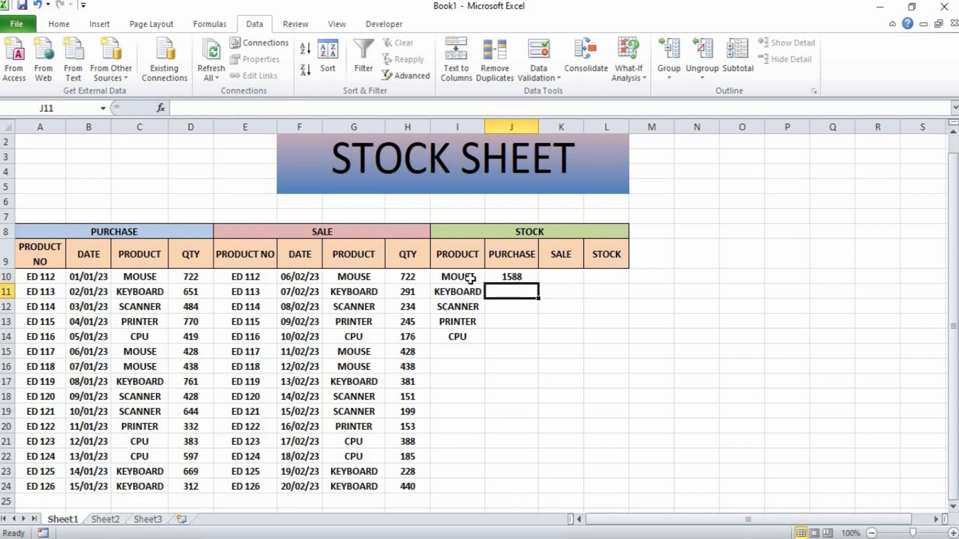
Fill the purchase SUMIF formula down column J and clear the surplus cells below the last product, from J15 to J25
click(514, 279)
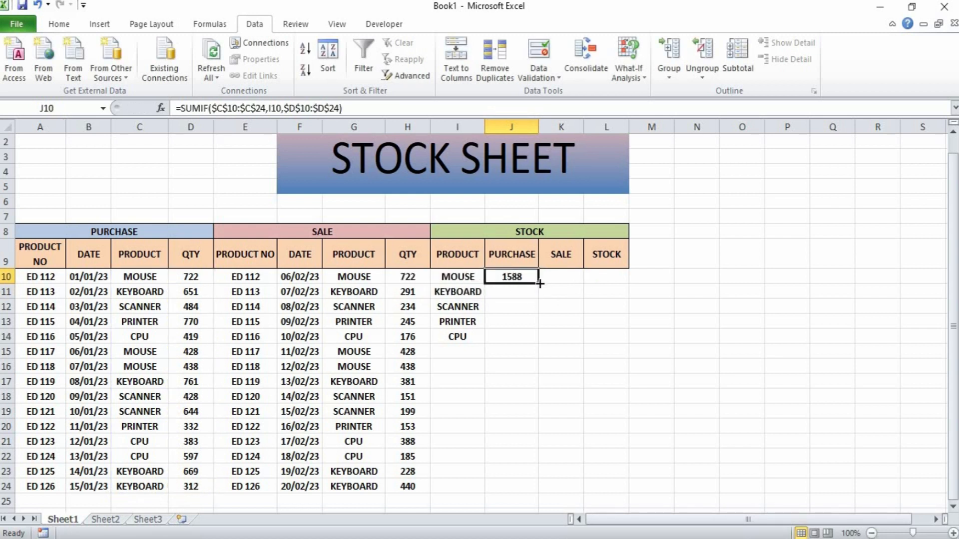
double_click(539, 284)
click(513, 287)
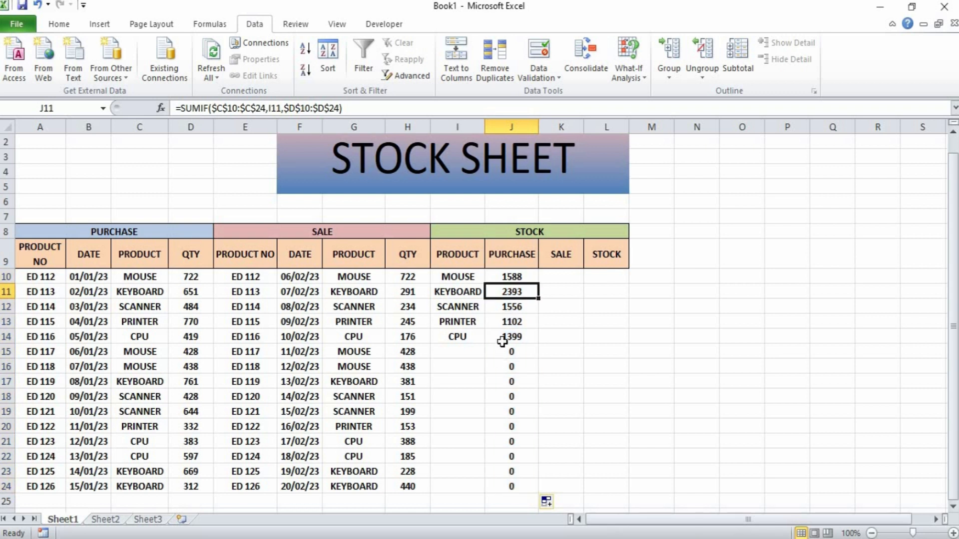
drag(505, 349, 508, 501)
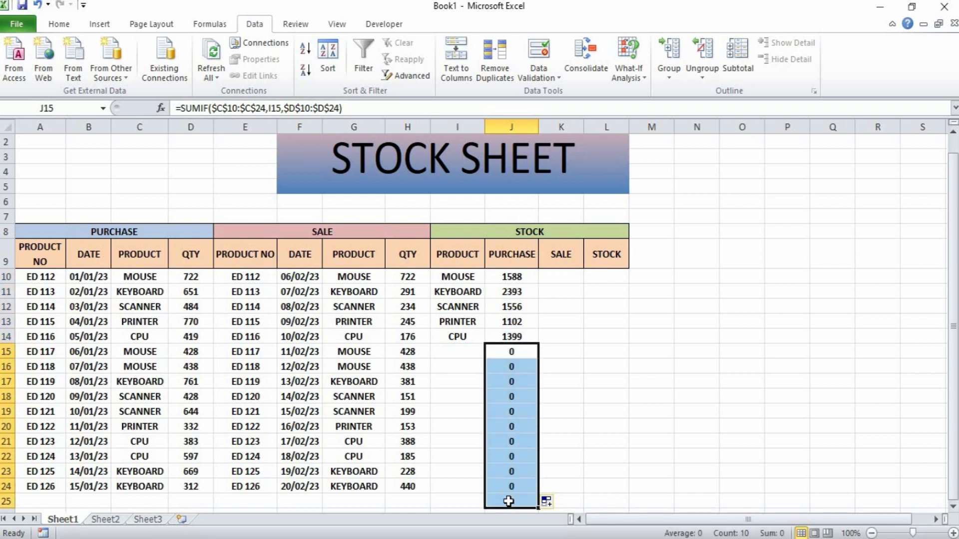
key(Delete)
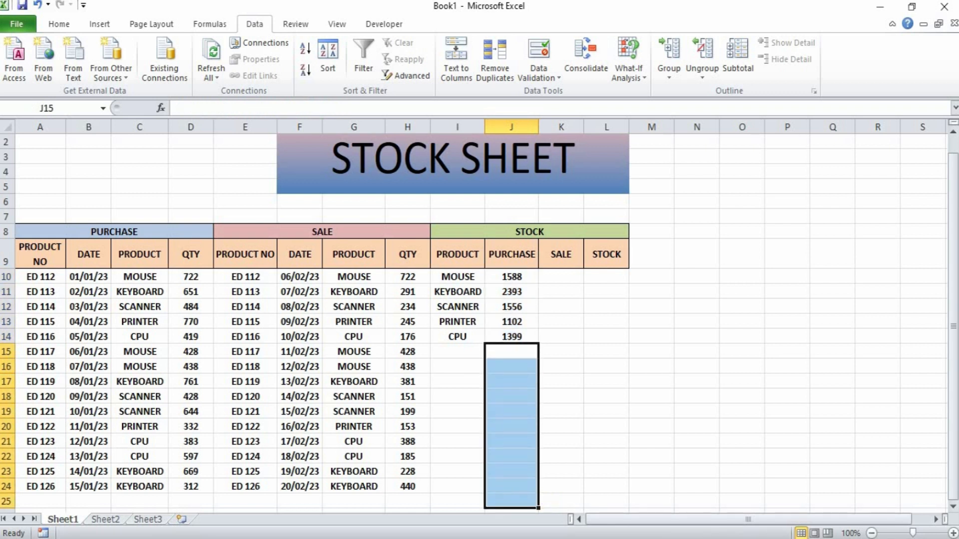
Enter =SUMIF($G$10:$G$24,I10,$H$10:$H$24) in K10, the STOCK section's first SALE cell, and fill it down through K14
click(573, 268)
click(572, 275)
text(=)
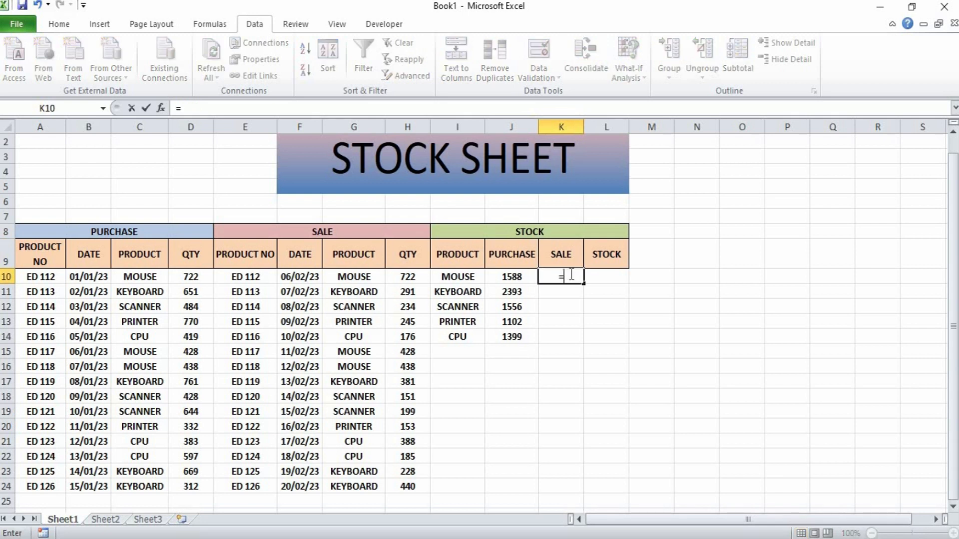
text(sumif)
key(Tab)
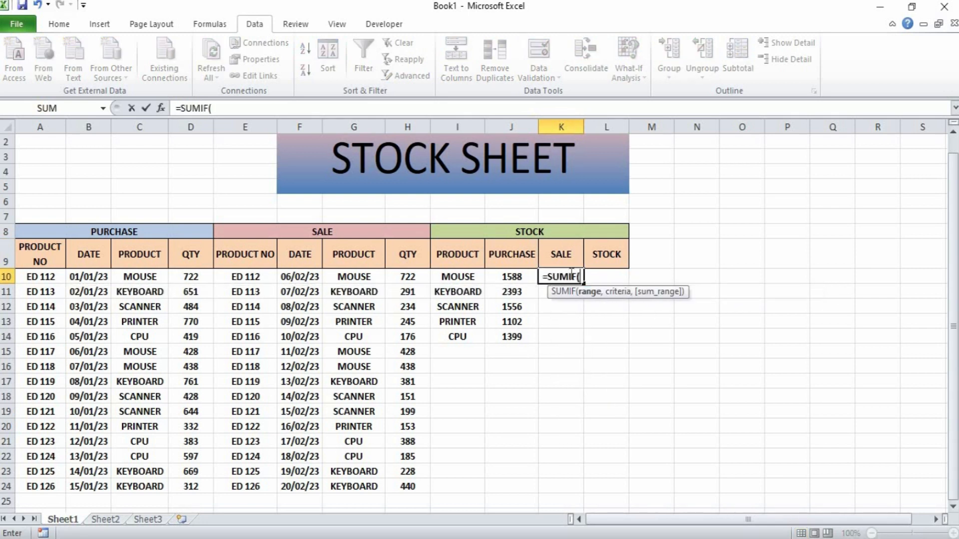
drag(348, 277, 353, 482)
key(F4)
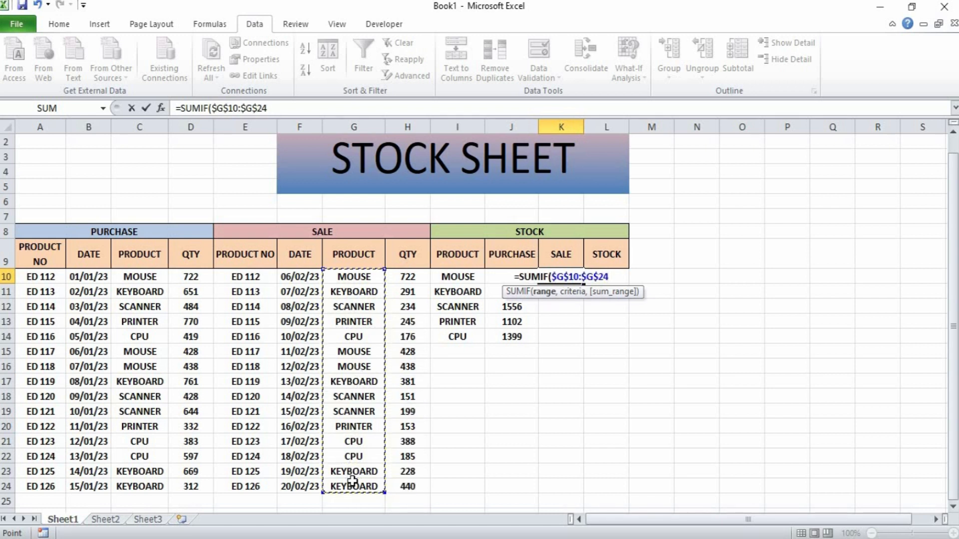
text(,)
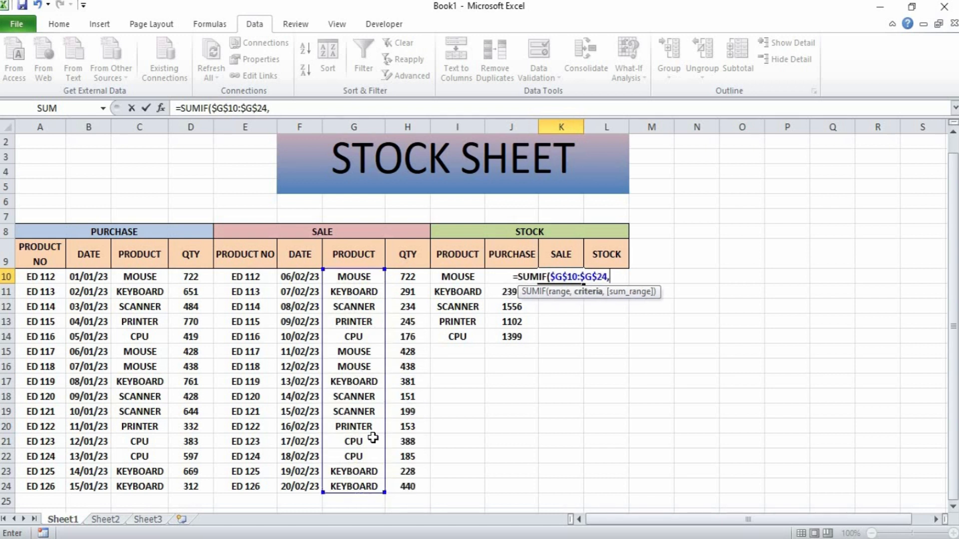
click(468, 278)
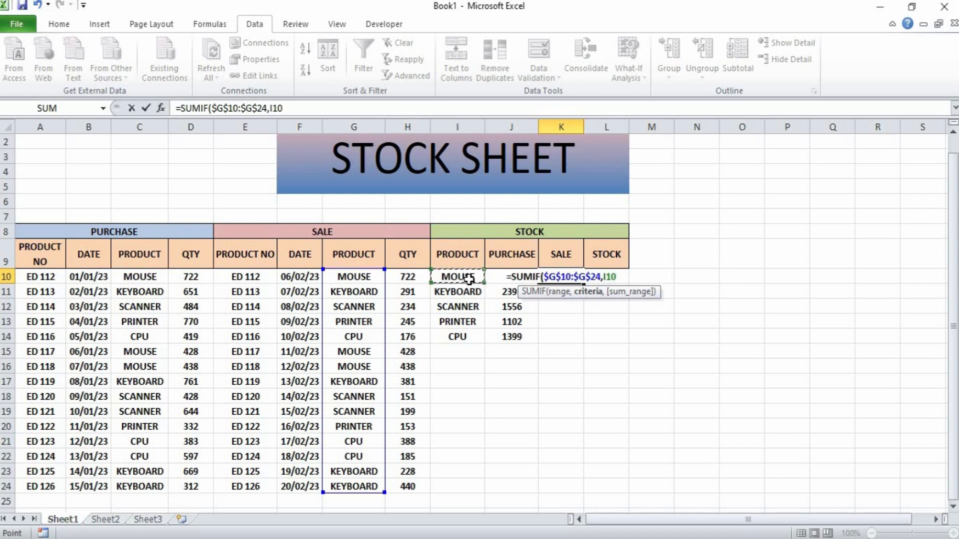
text(,)
drag(400, 274, 385, 488)
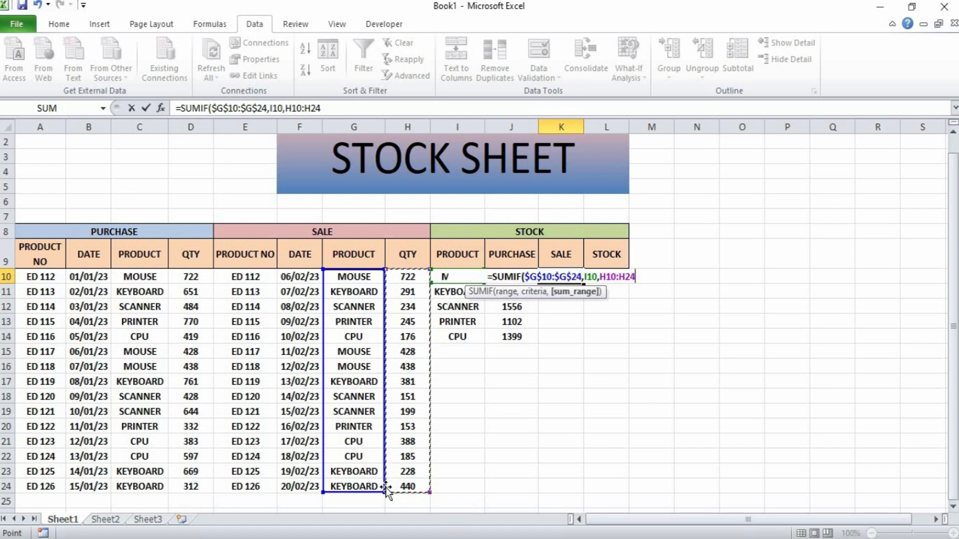
key(F4)
key(Return)
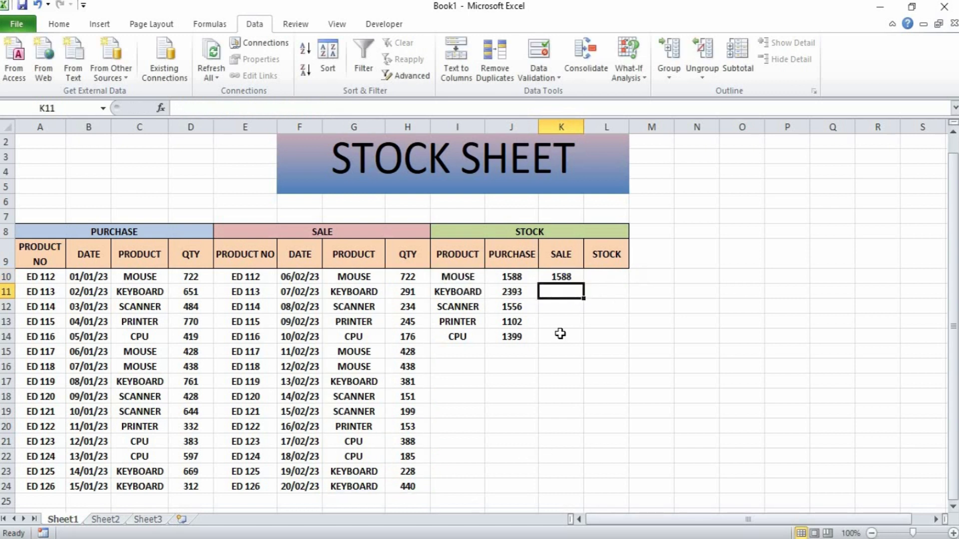
click(560, 280)
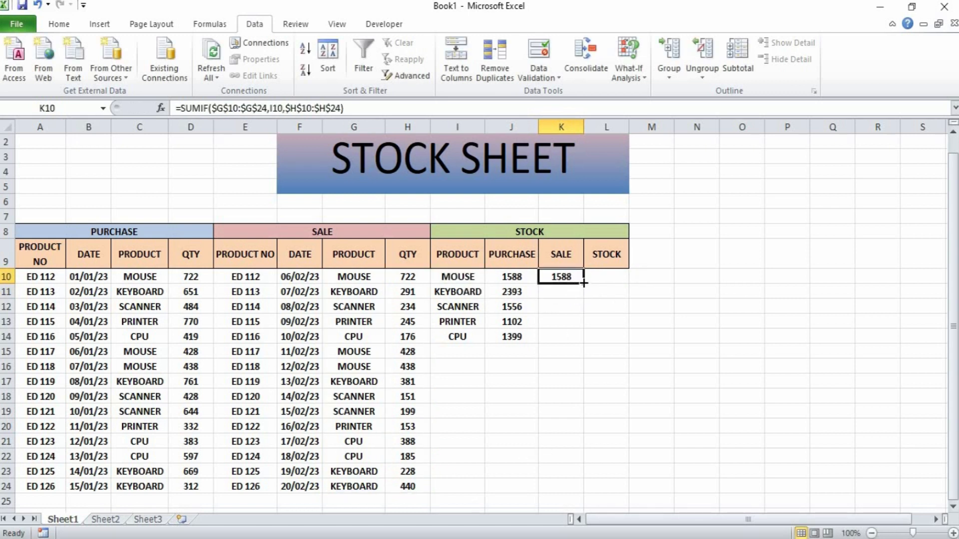
drag(584, 283, 575, 344)
Enter the formula =J10-K10 in the first STOCK cell, L10, and fill it down through L14
click(610, 274)
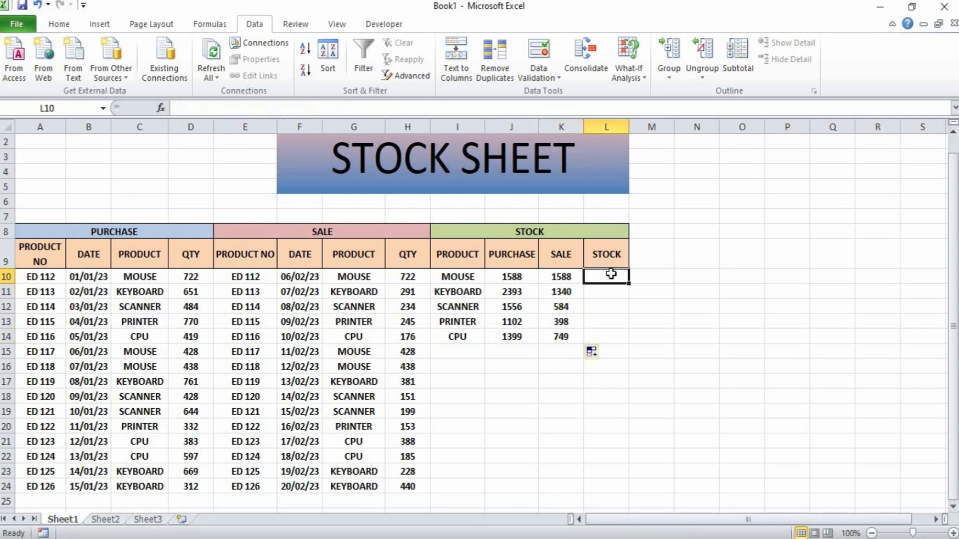
text(=)
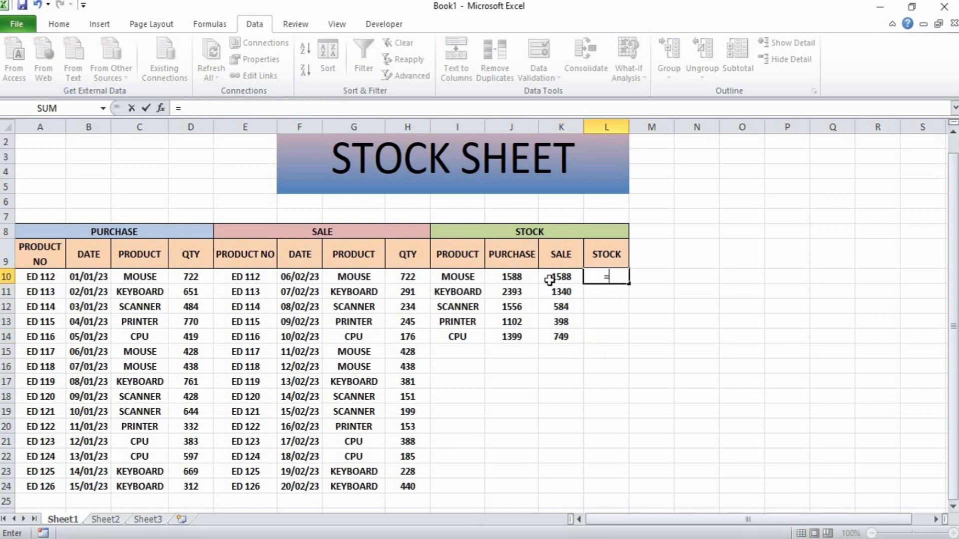
click(509, 281)
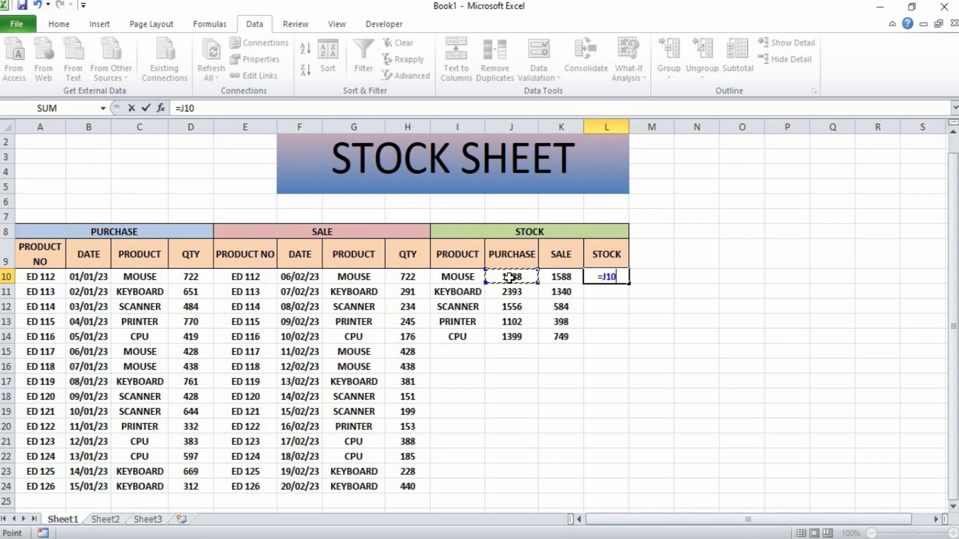
text(-)
click(568, 274)
key(Return)
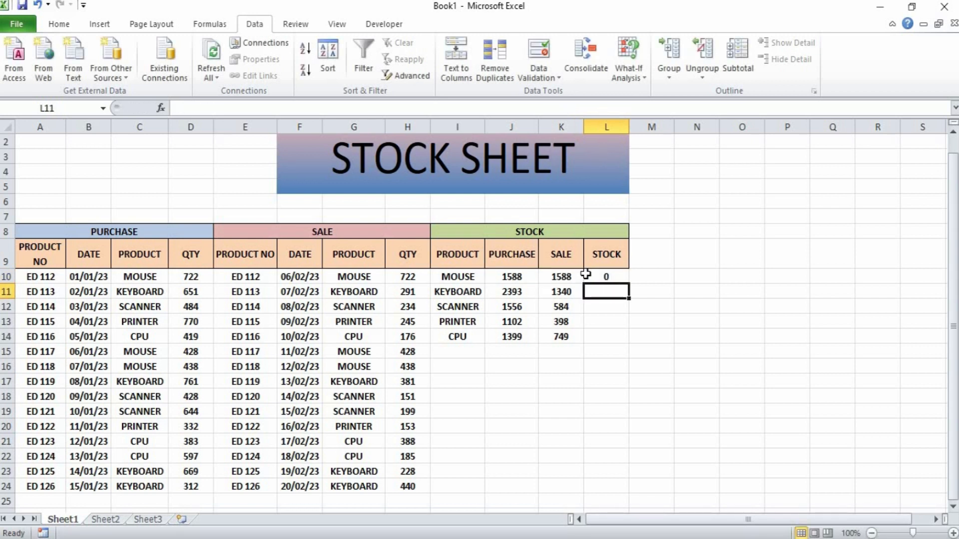
click(594, 278)
drag(628, 284, 618, 340)
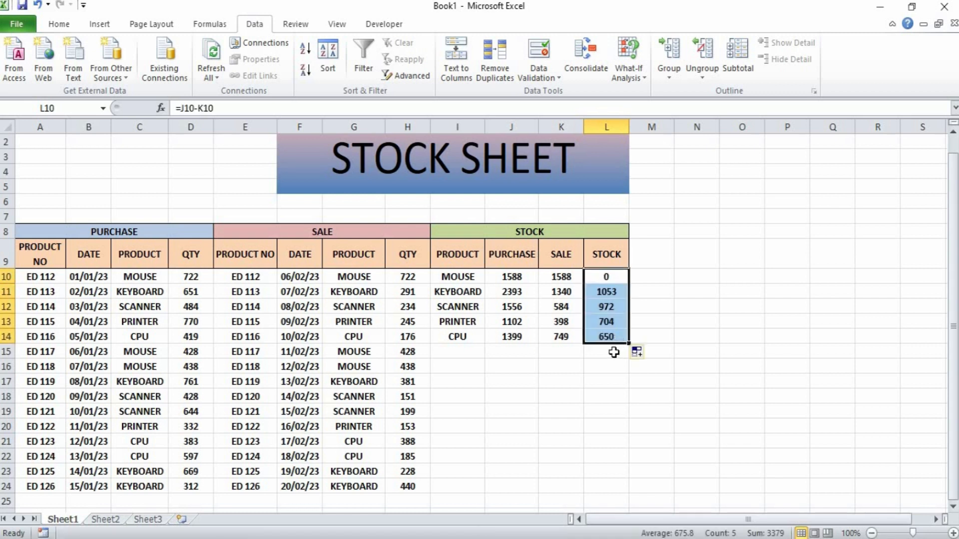